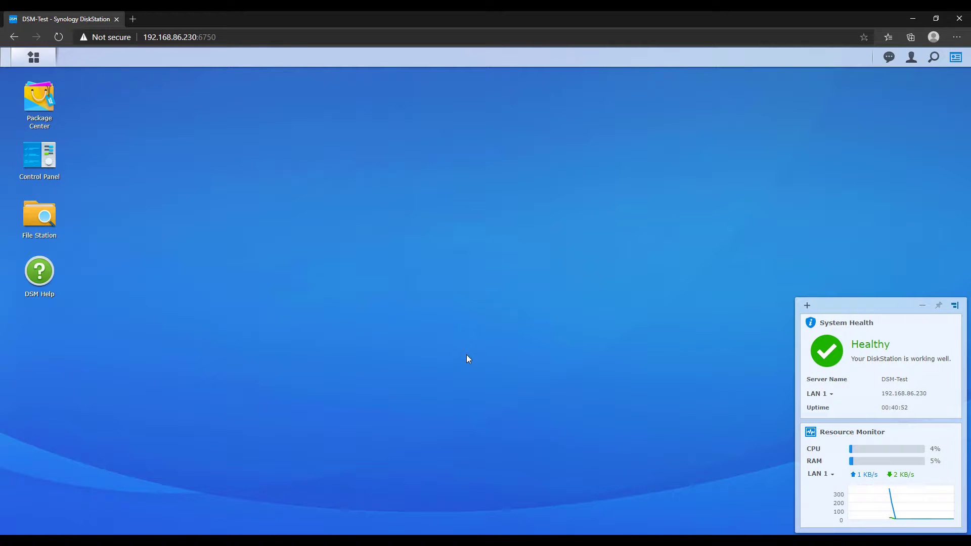
Search Package Center for 'wordpress' and install WordPress, accepting its required dependency packages
left_click(55, 110)
left_click_drag(391, 252, 407, 184)
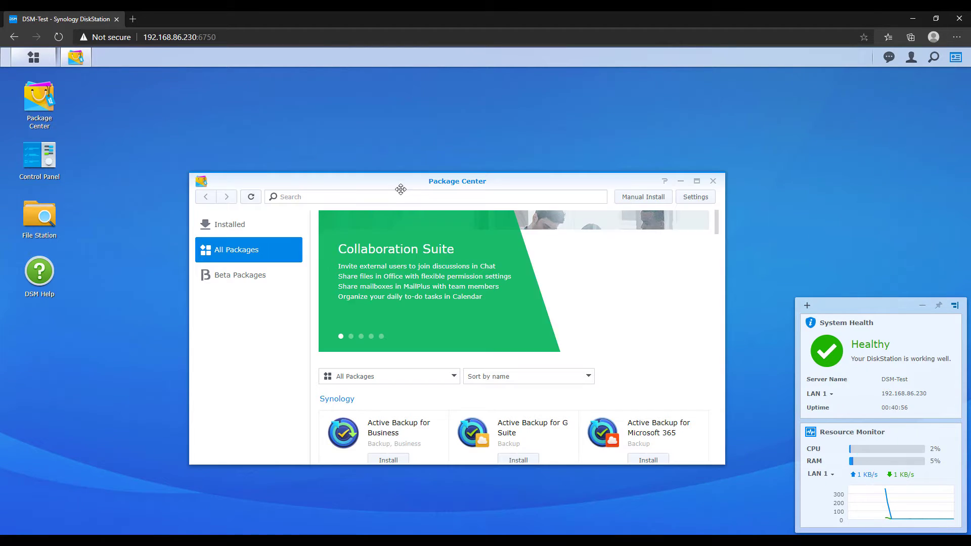
left_click(366, 195)
type("wordpress")
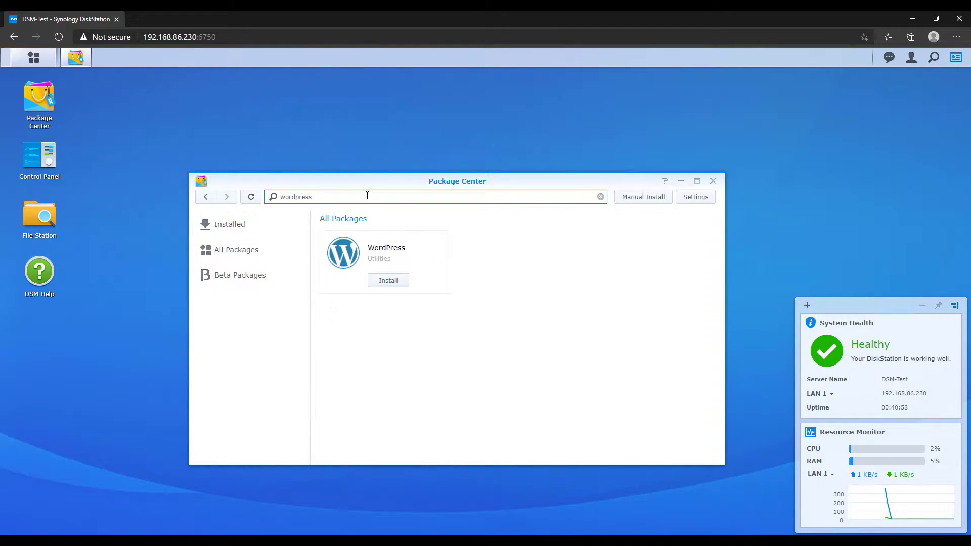
left_click(395, 285)
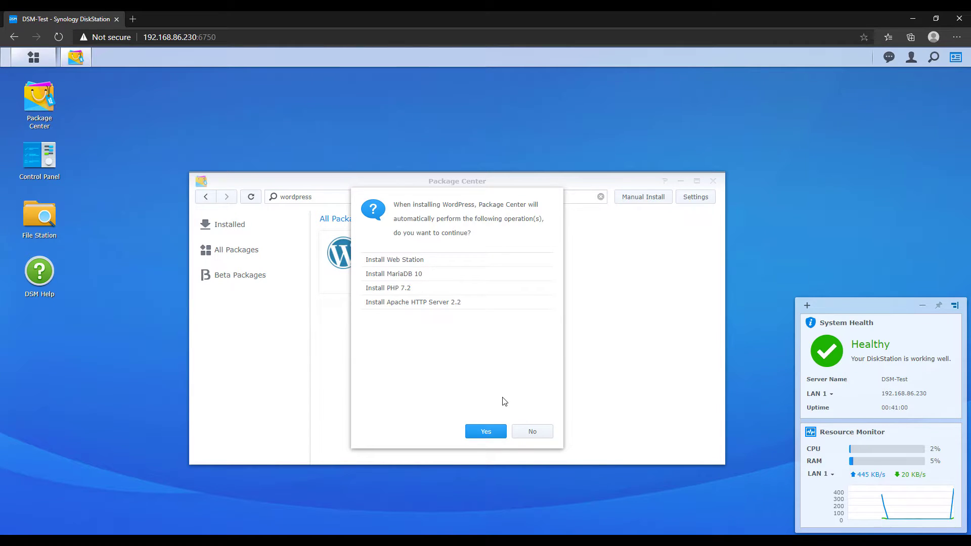
left_click(485, 434)
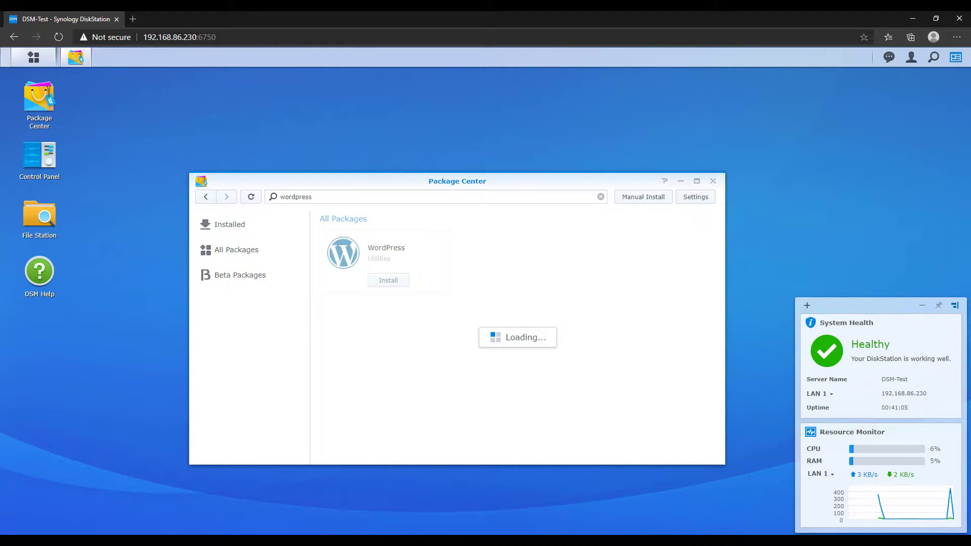
Confirm the PHP 7.2 install, then install MariaDB 10 on port 3307 with a new, confirmed root password
left_click(550, 433)
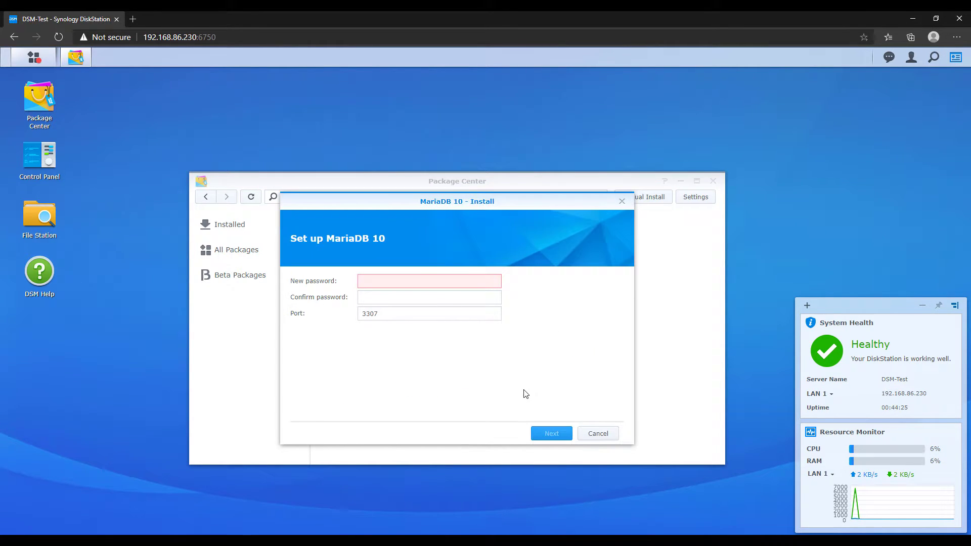
left_click(447, 281)
type("************")
key("Tab")
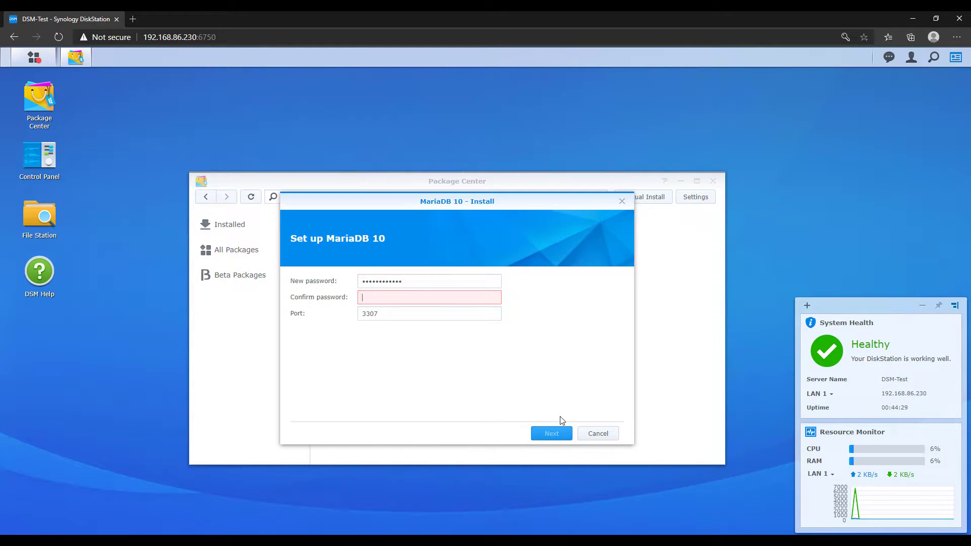
type("************")
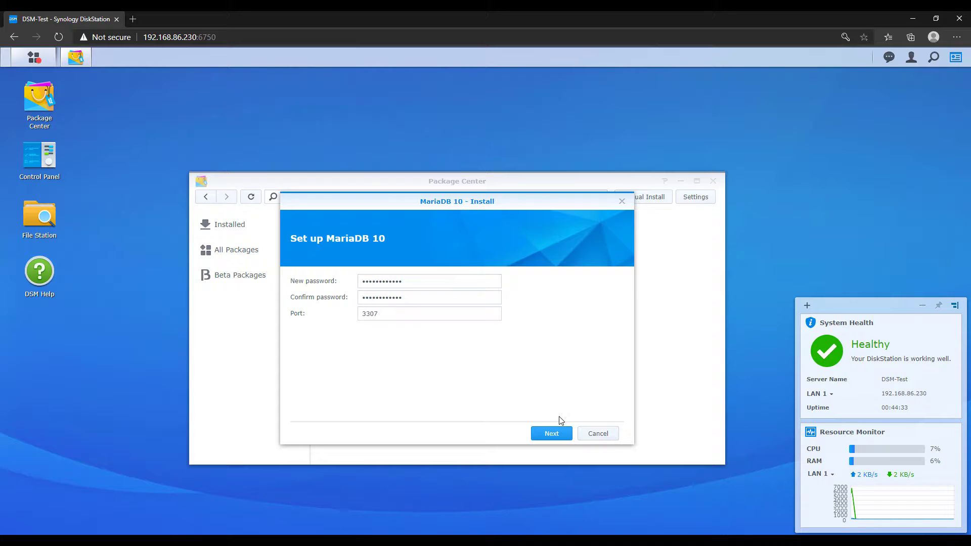
left_click(551, 433)
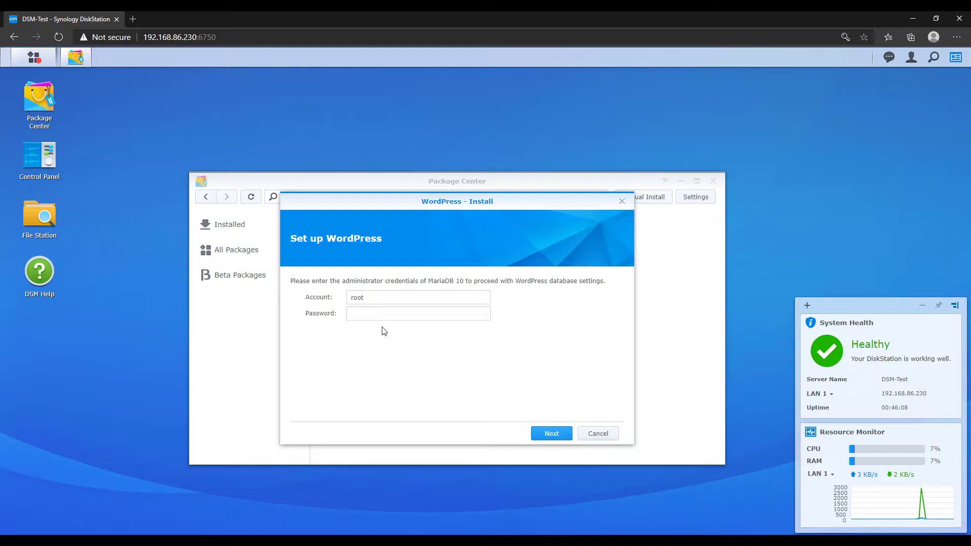
Give the MariaDB root password and a password for the wordpress database user, then install WordPress
left_click(383, 315)
type("************")
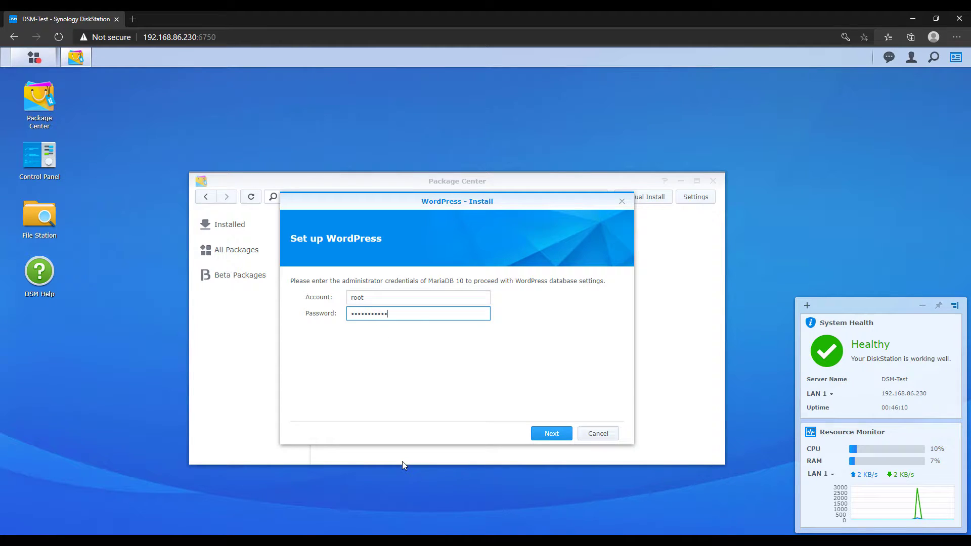
left_click(549, 433)
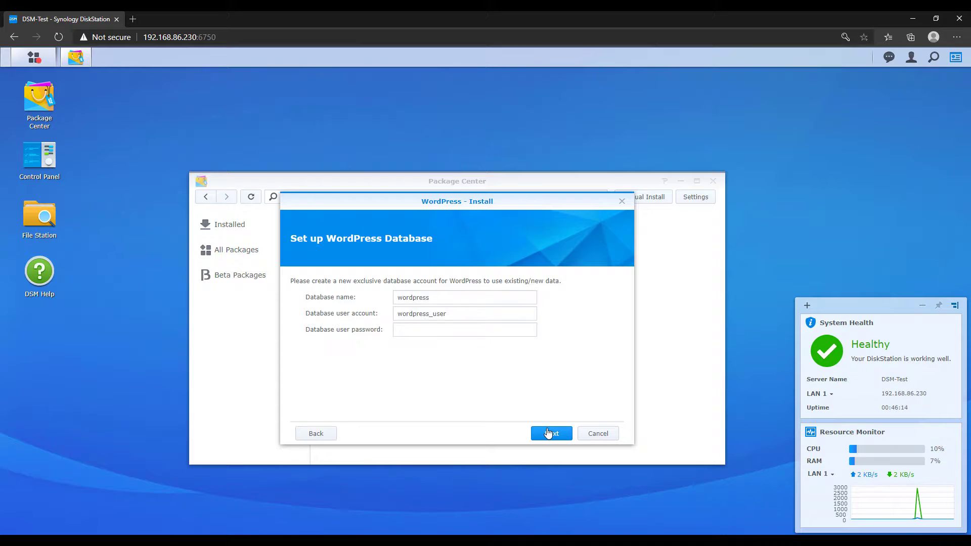
left_click(462, 332)
type("***********")
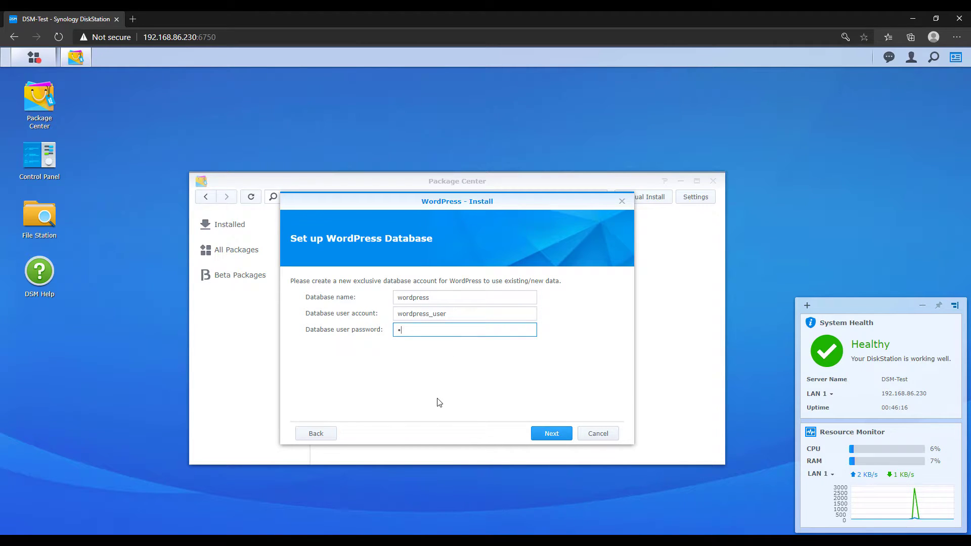
type("*")
left_click(439, 402)
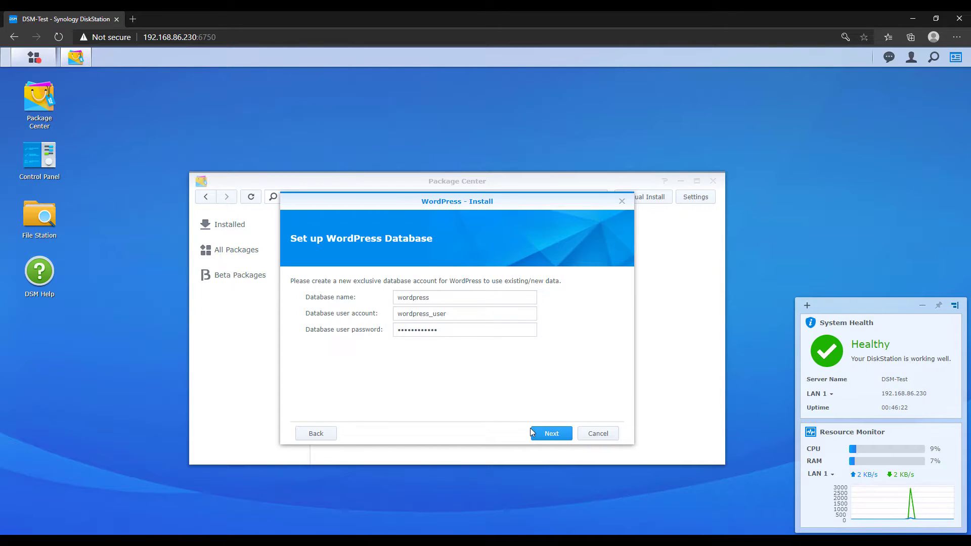
left_click(555, 438)
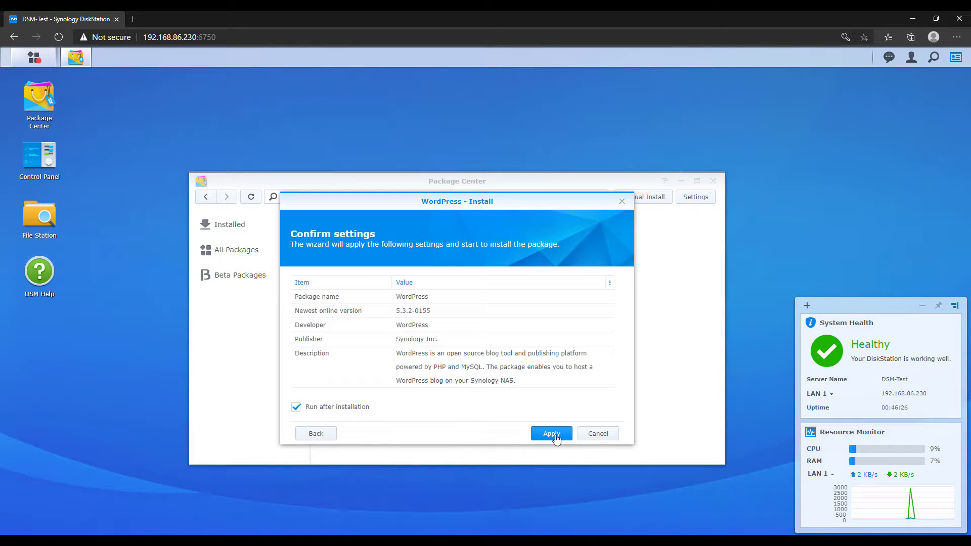
left_click(555, 438)
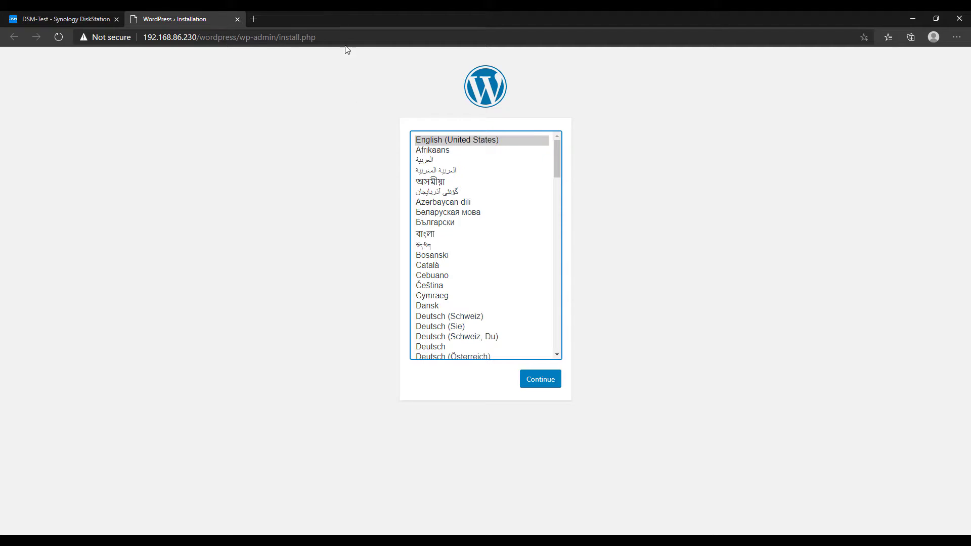
Close the WordPress › Installation browser tab
left_click(237, 19)
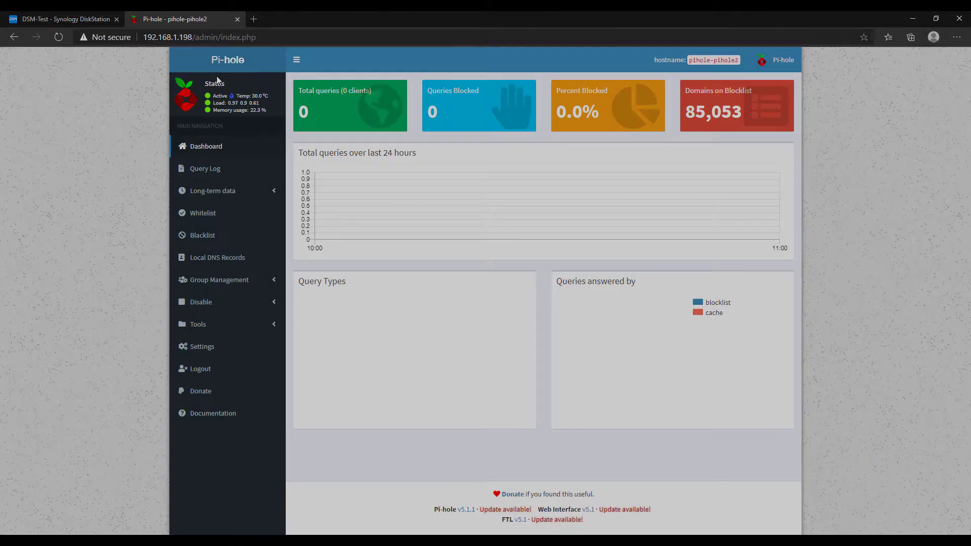
In Local DNS Records, add domain dev.wundertech.net with IP address 192.168.86.230
left_click(223, 258)
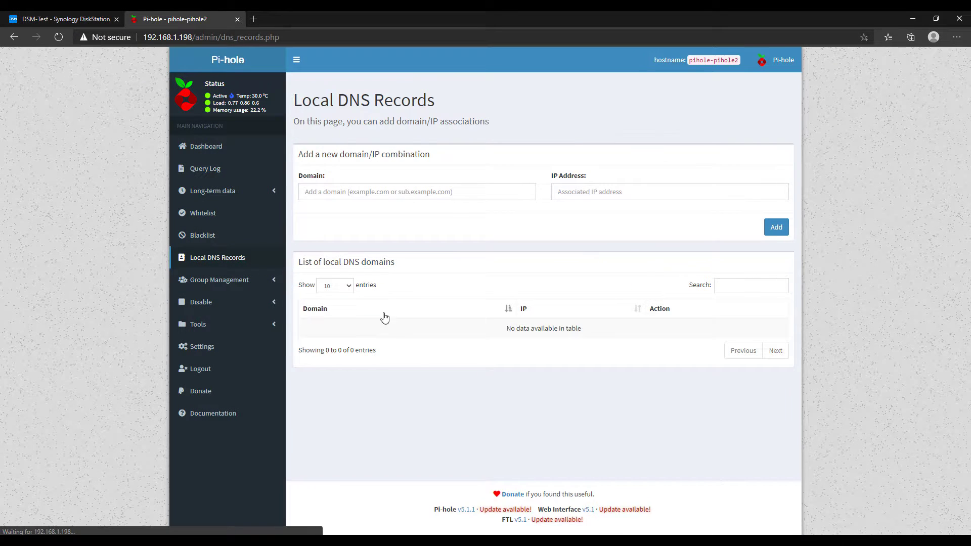
left_click(357, 191)
type("dev.")
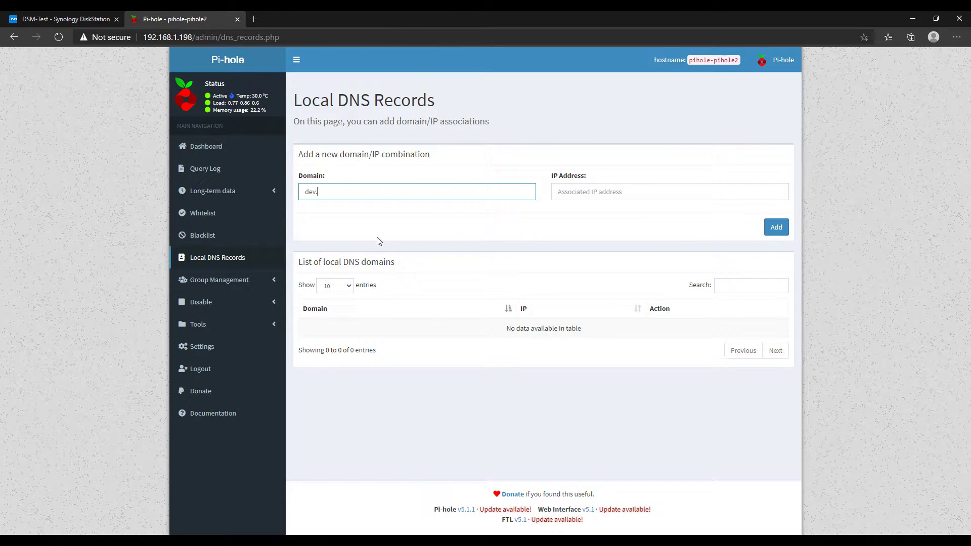
type("wundertech.net")
key("Tab")
type("192.16")
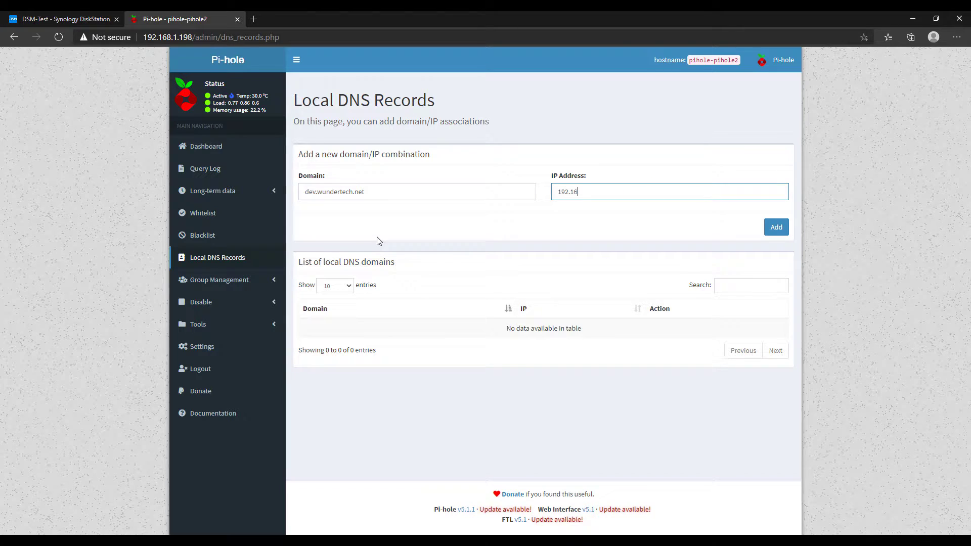
type("8.86.230")
left_click(613, 229)
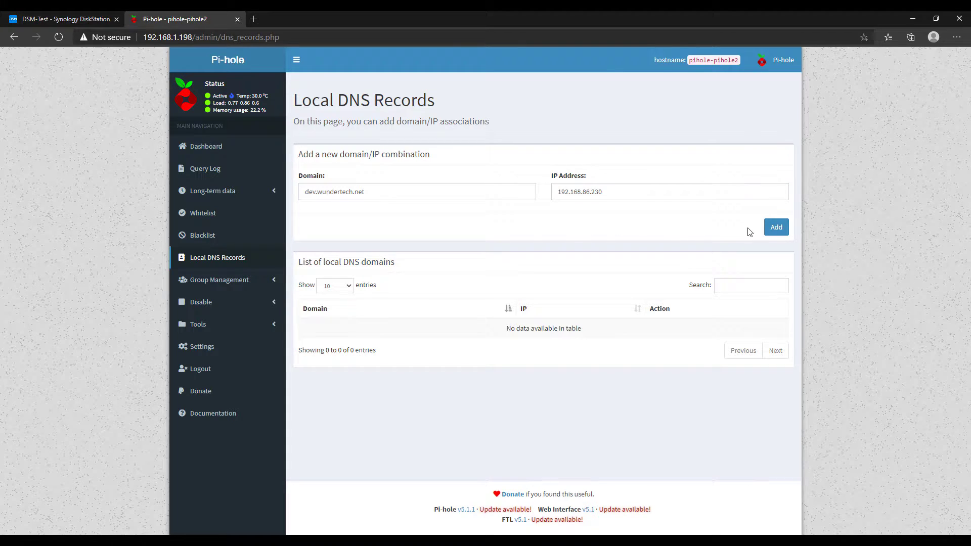
left_click(774, 228)
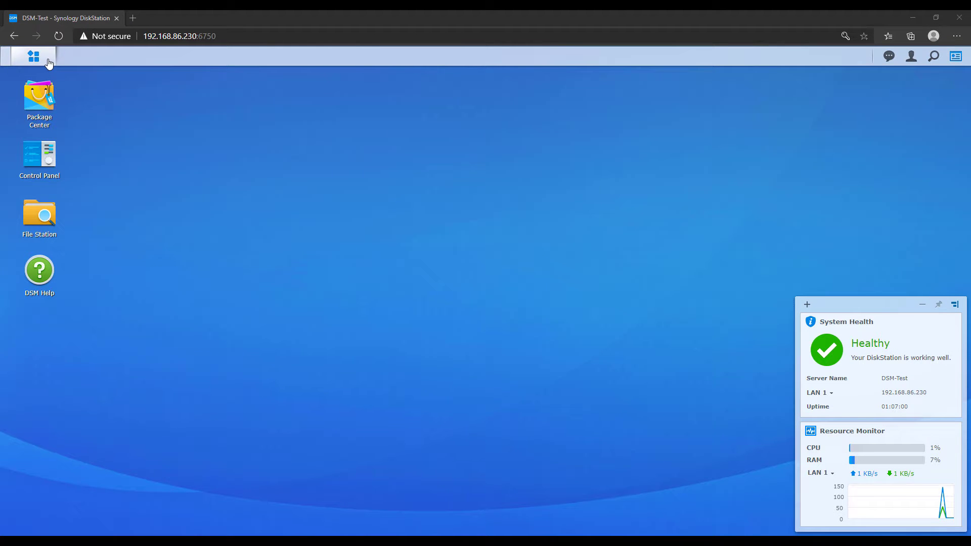
Open the installed WordPress from Package Center and reload its setup page at dev.wundertech.net instead of the IP
left_click(39, 96)
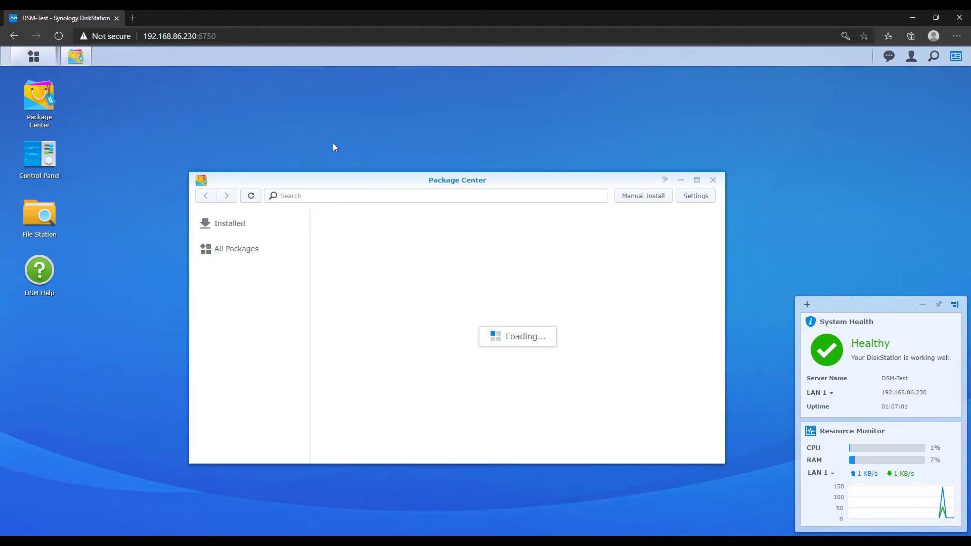
left_click(344, 198)
type("wordp")
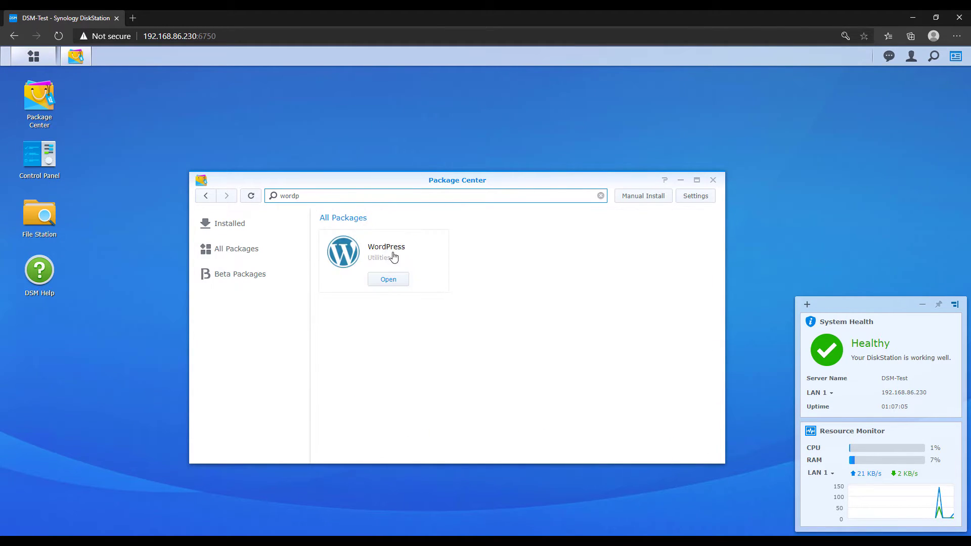
left_click(396, 280)
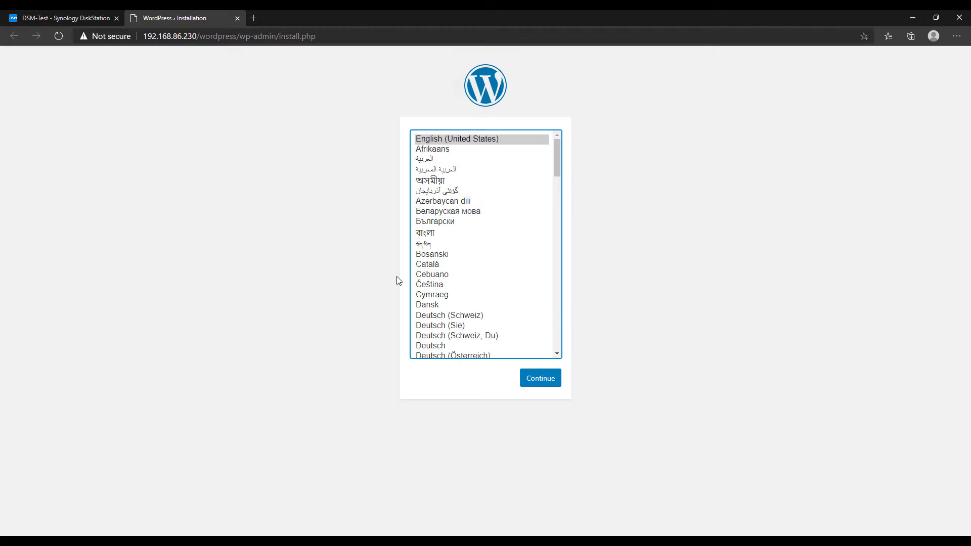
double_click(191, 35)
type("dev.wundertech.")
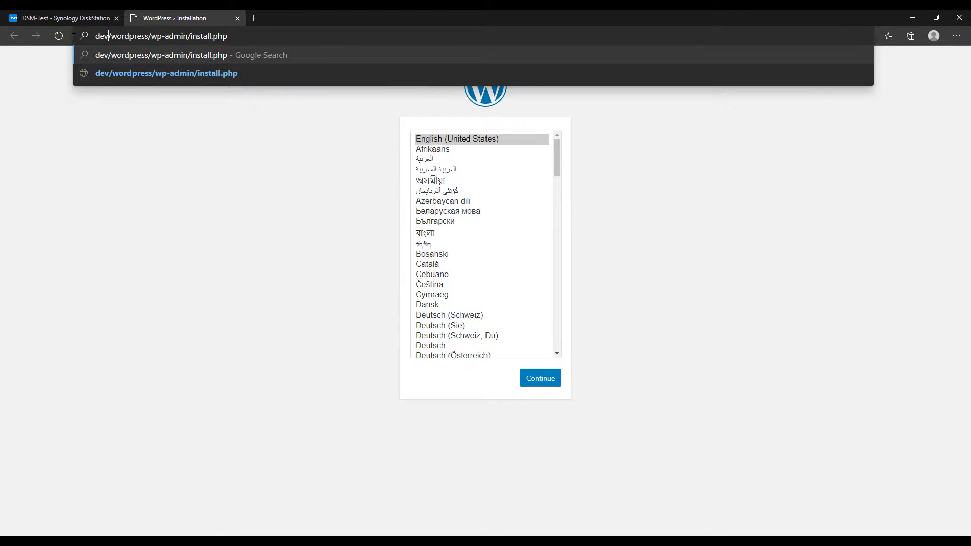
type("net")
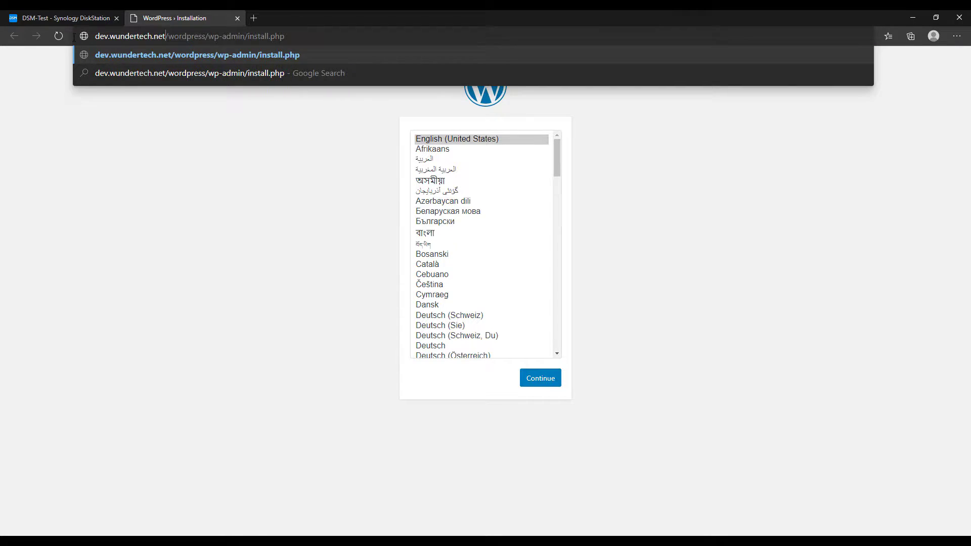
key("Return")
left_click(250, 228)
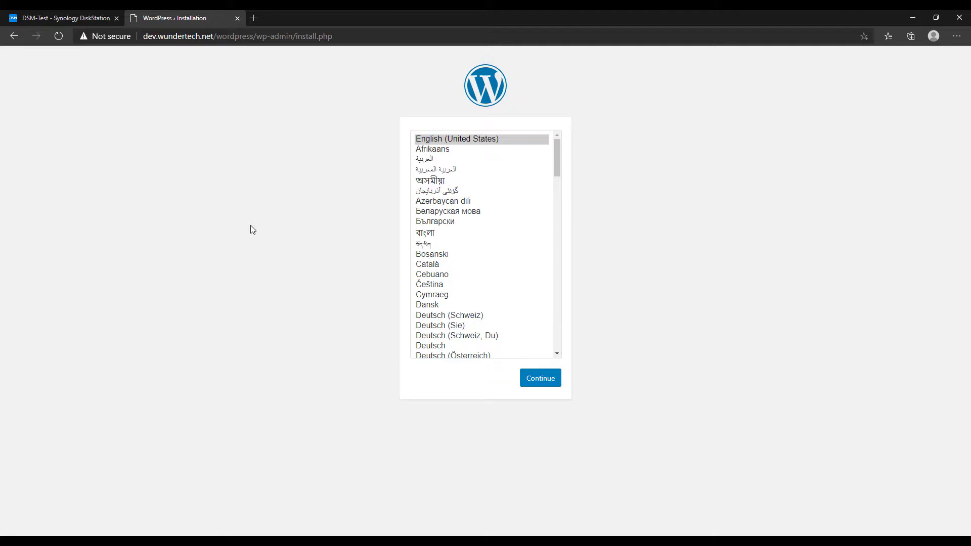
Keep English, then enter site title dev-wundertech, admin username wundertech and an admin password
left_click(539, 384)
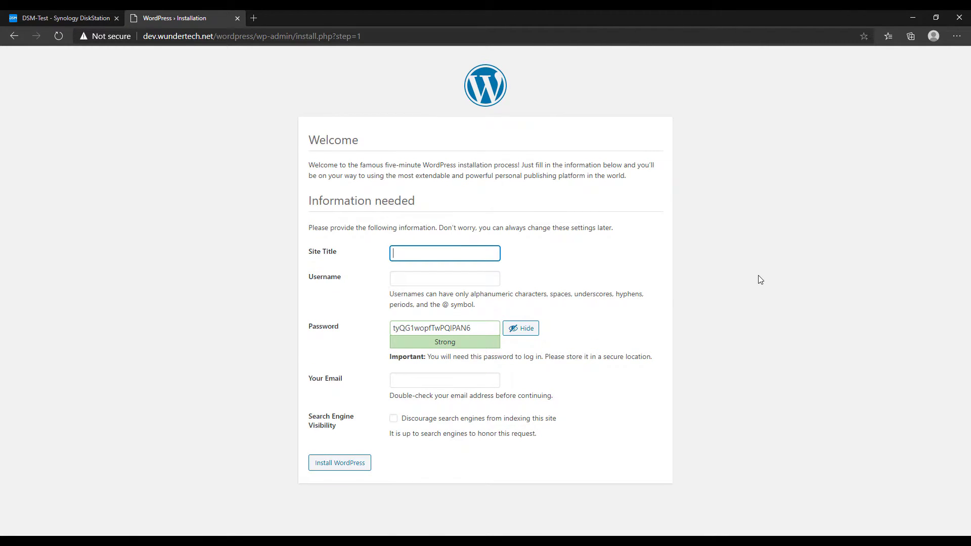
type("dev-wundertech")
key("Tab")
type("wunder")
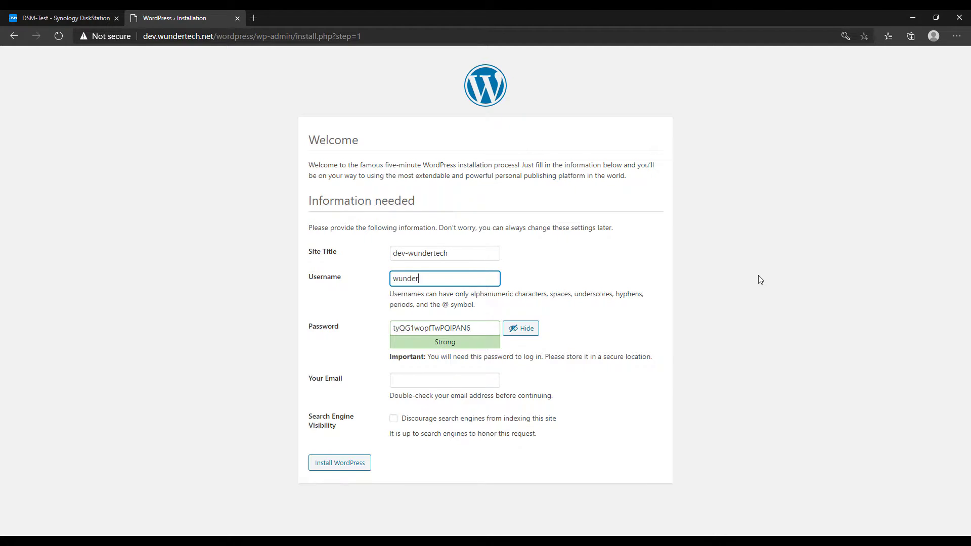
type("tech")
left_click(526, 329)
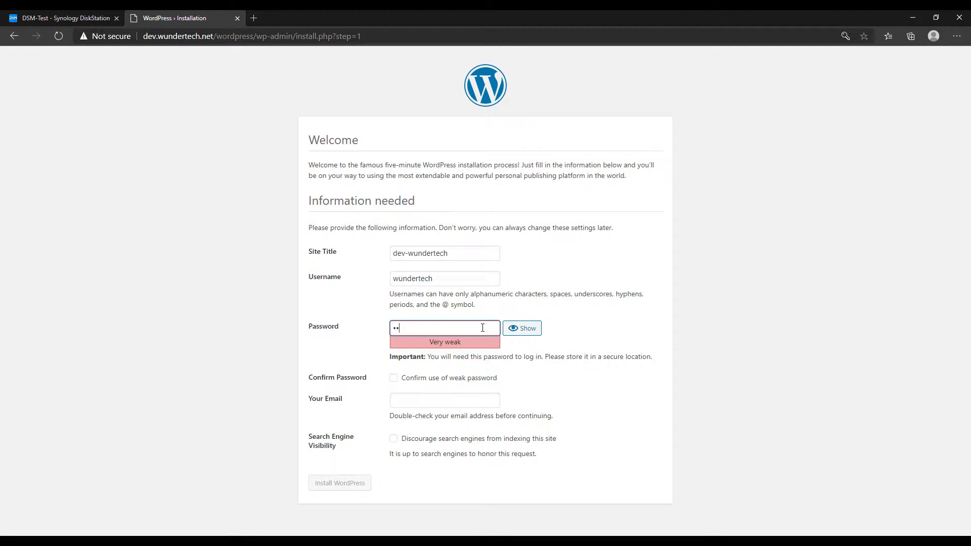
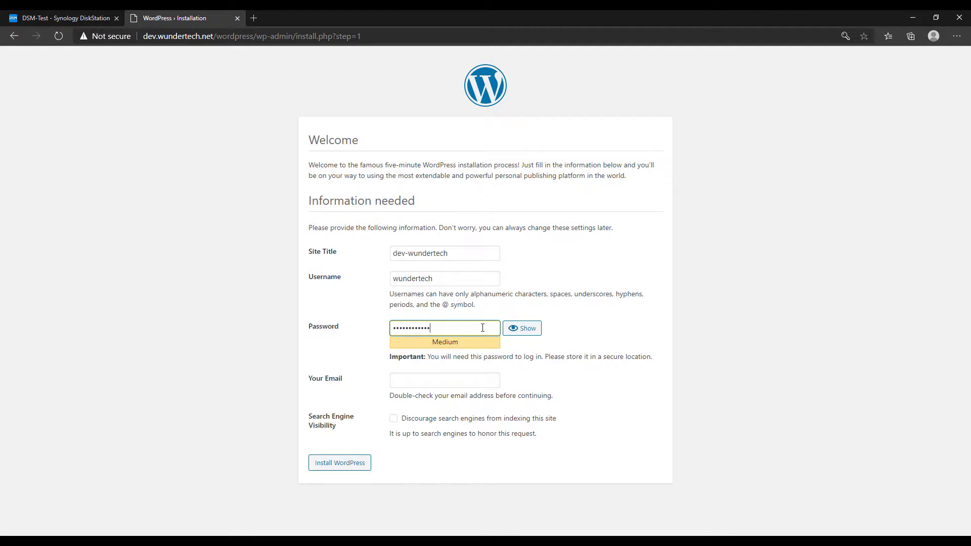
Fill in the admin e-mail, discourage search-engine indexing, install WordPress and decline saving the browser password
left_click(448, 380)
left_click(448, 397)
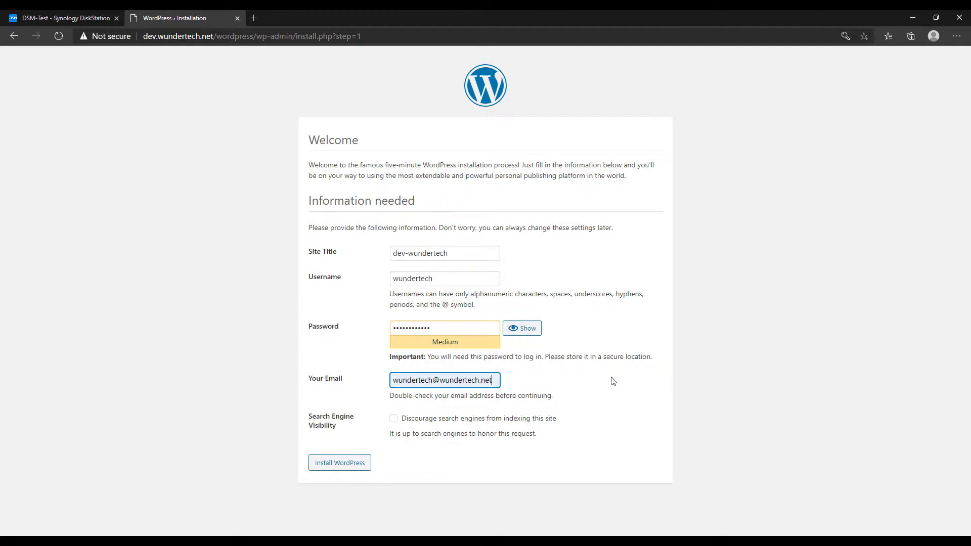
left_click(453, 422)
left_click(357, 467)
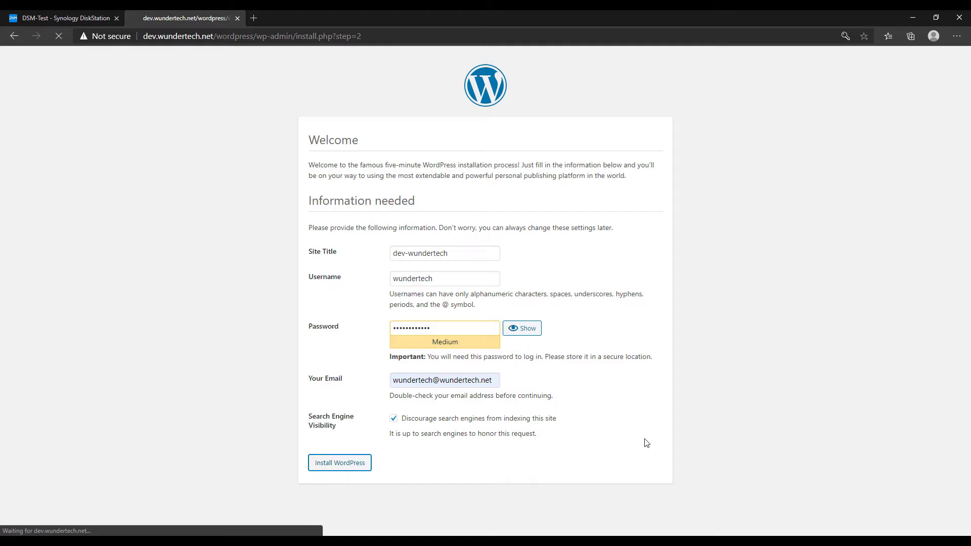
left_click(830, 144)
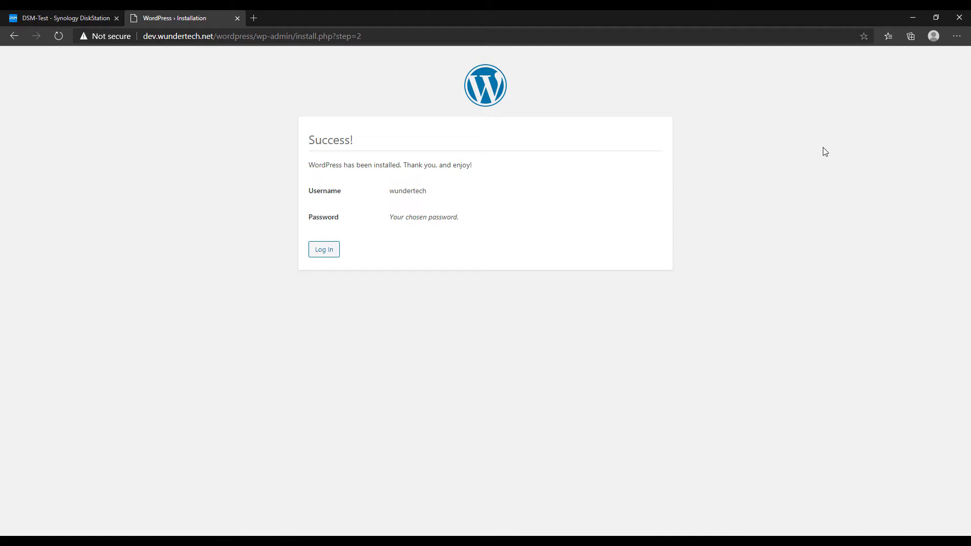
Log in to the new WordPress site as wundertech with the account password
left_click(325, 255)
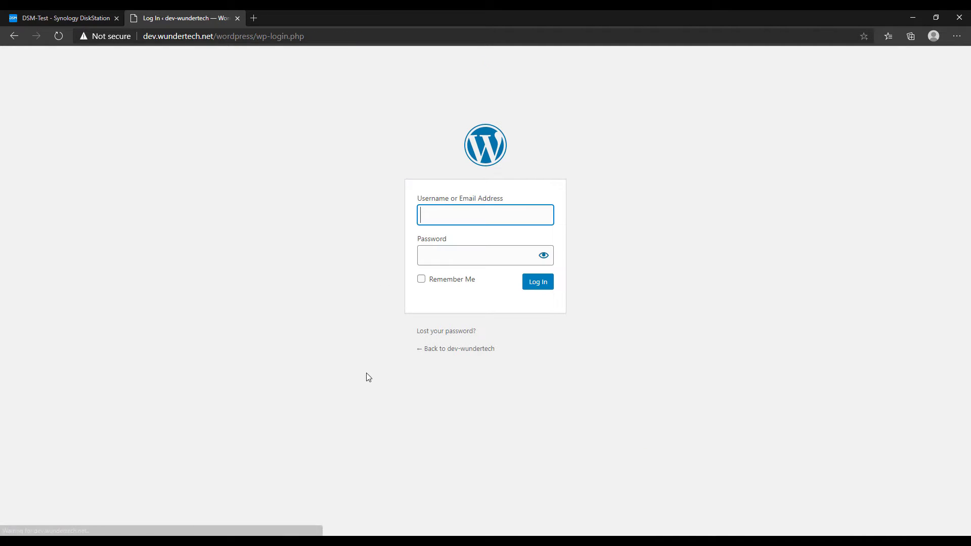
type("wundertech")
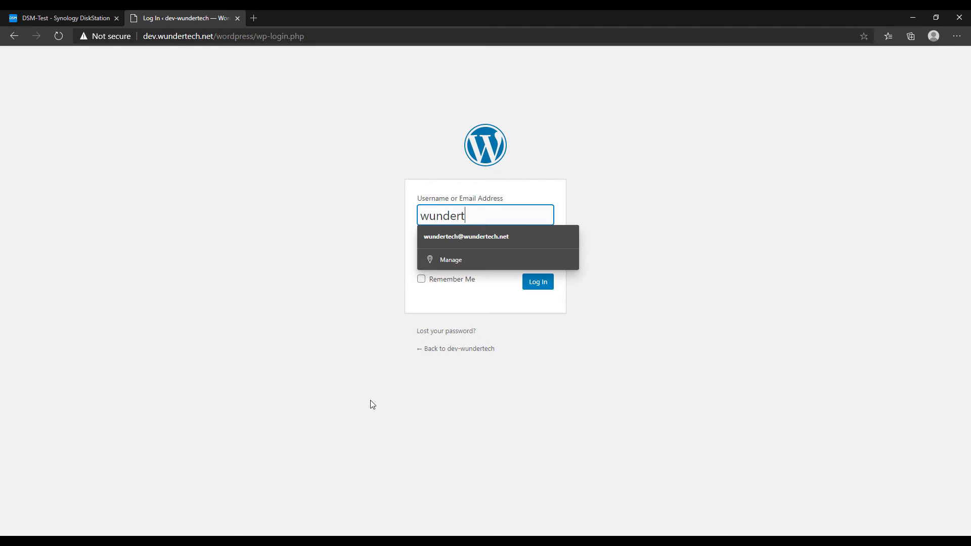
key("Tab")
type("************")
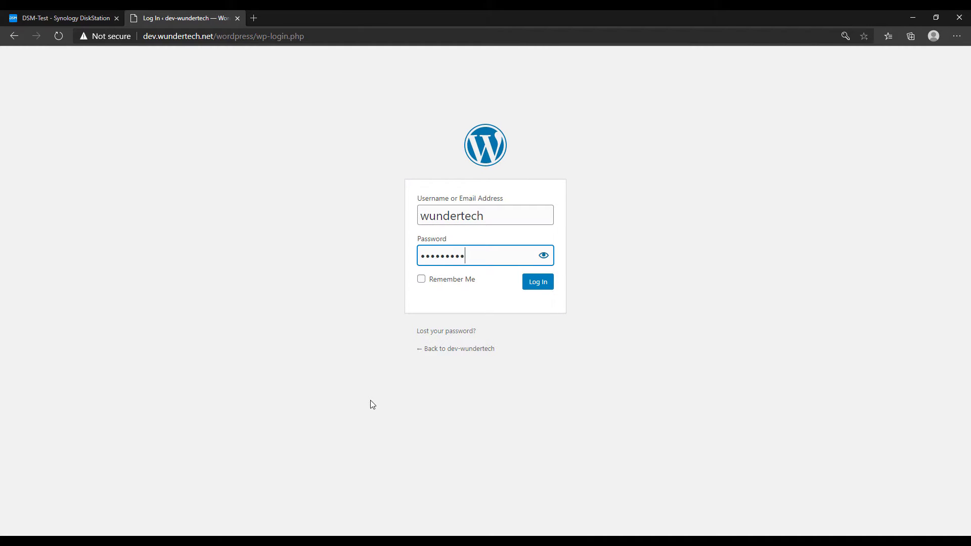
key("Return")
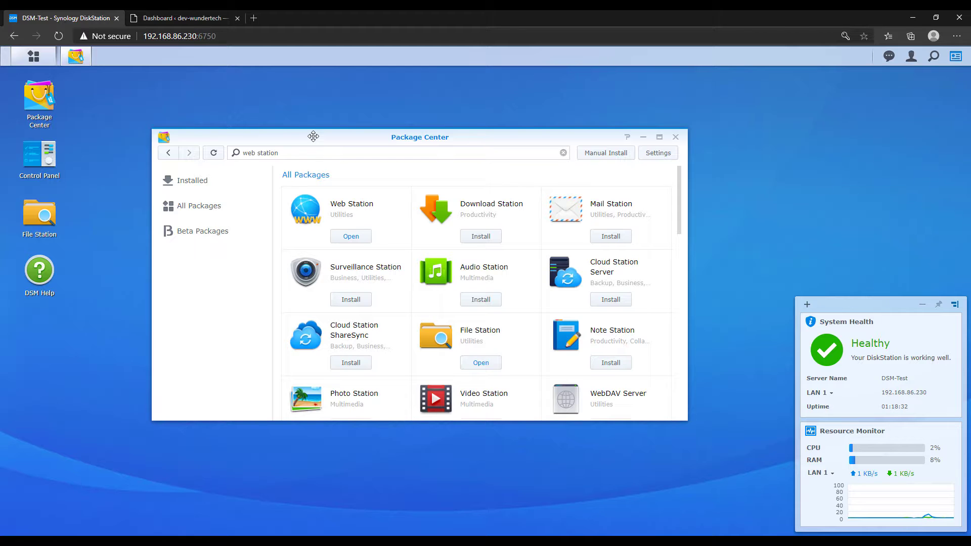
Start a new Web Station virtual host for dev.wundertech.net with document root web/wordpress
left_click(351, 236)
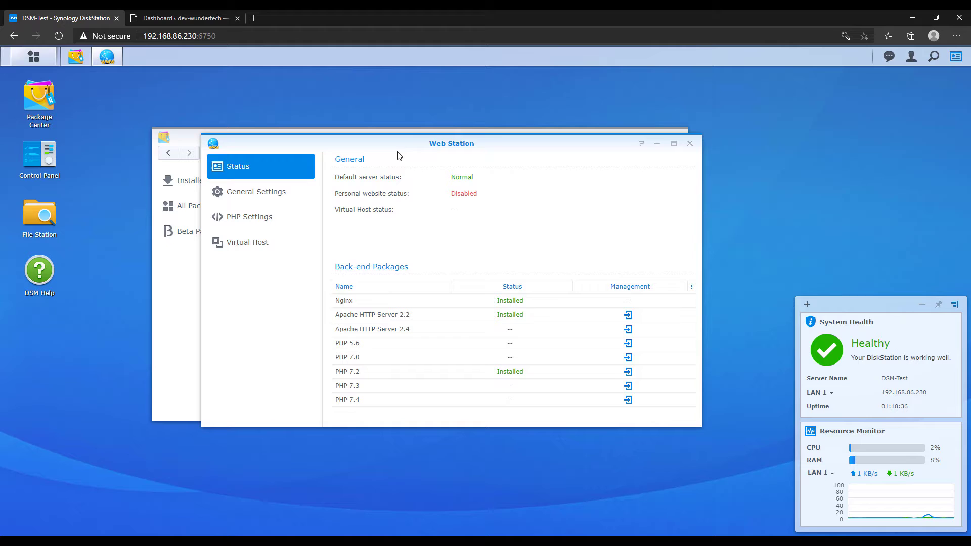
left_click(250, 241)
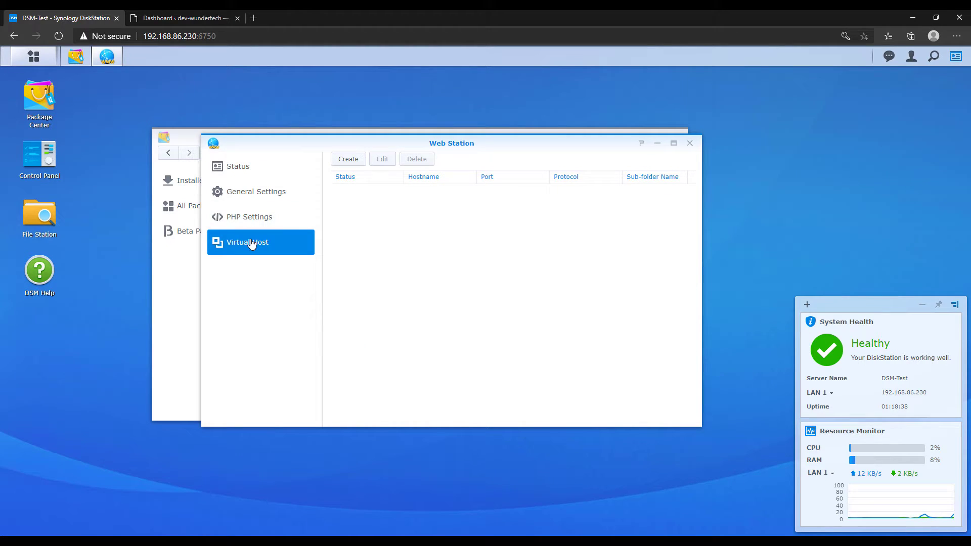
left_click(349, 159)
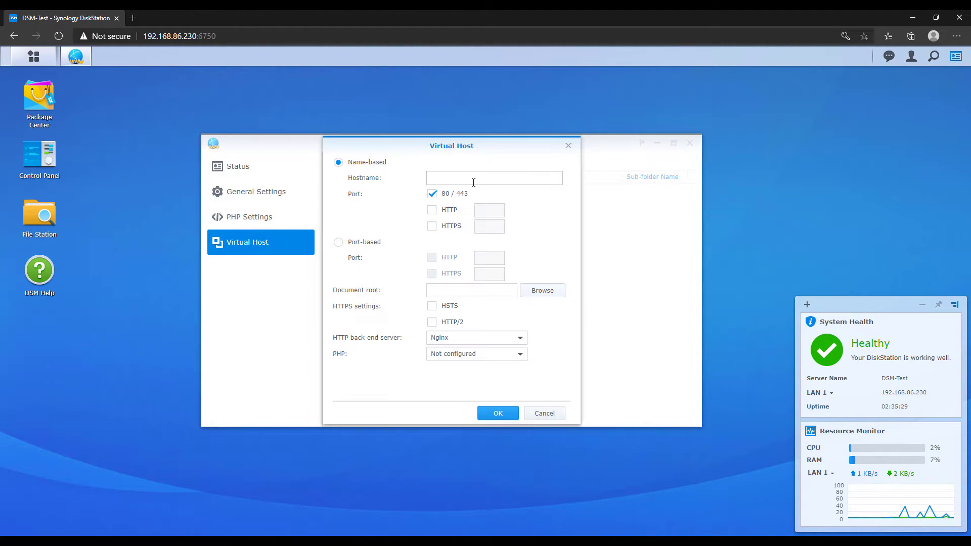
left_click(474, 181)
type("dev.wundertech.net")
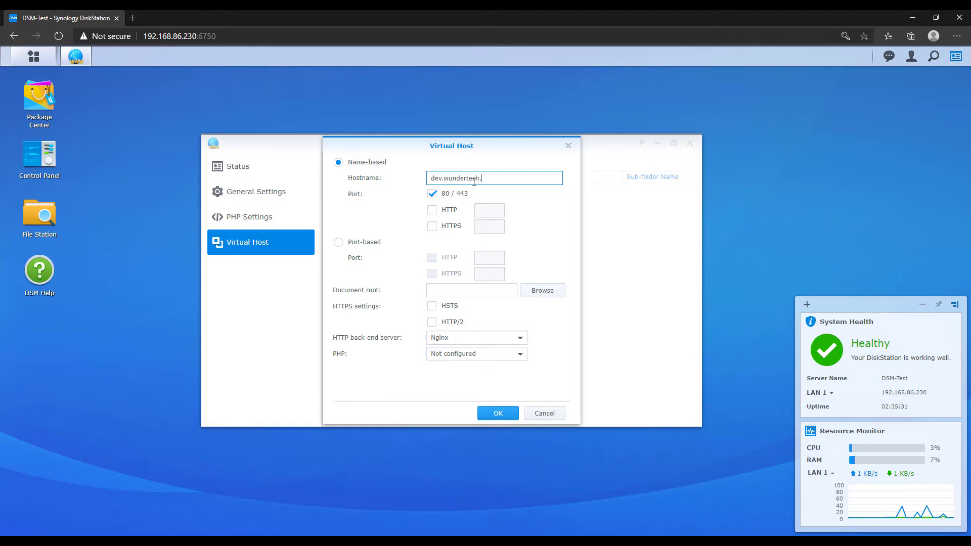
left_click(543, 291)
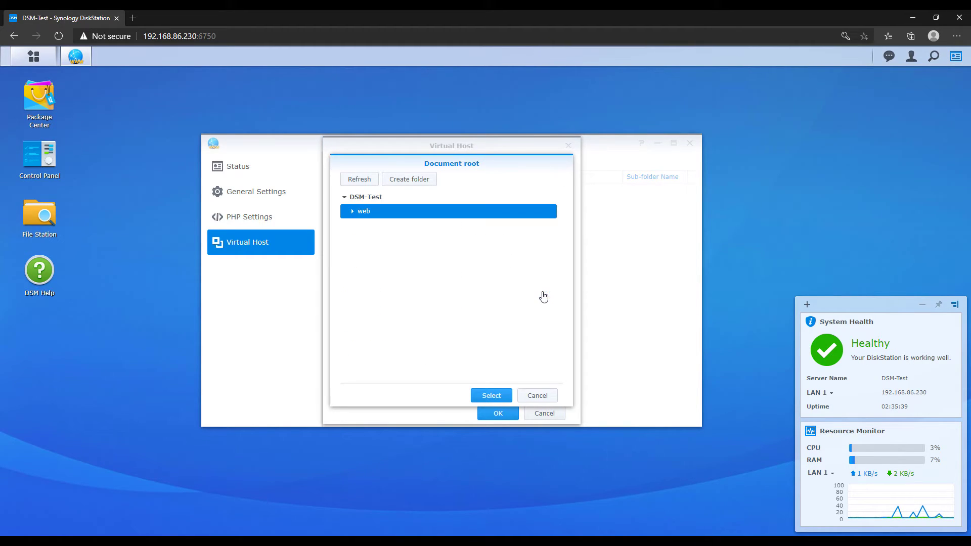
left_click(358, 214)
left_click(356, 216)
left_click(356, 216)
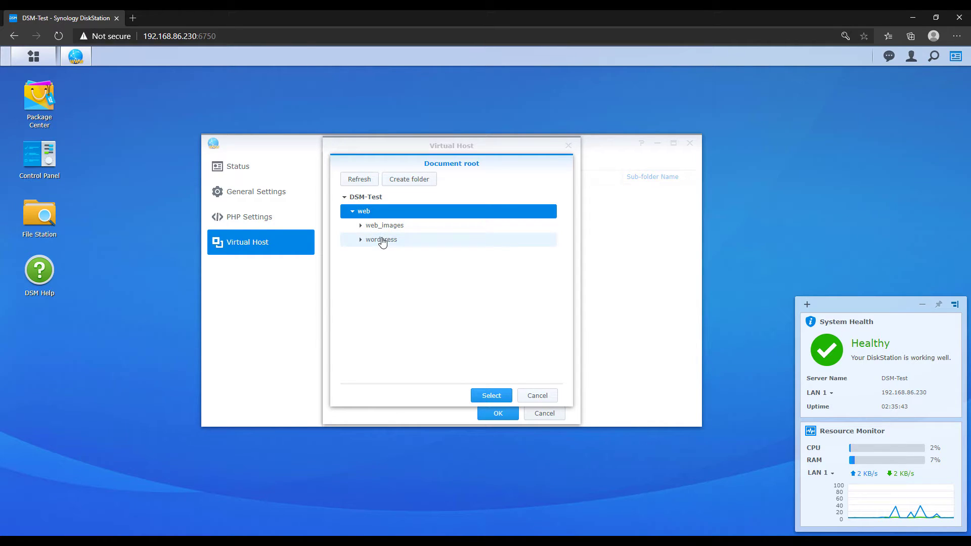
left_click(381, 238)
left_click(489, 396)
Enable HSTS and HTTP/2, choose Apache HTTP Server 2.2 and the PHP 7.2 Default Profile, save, and grant http read permission
left_click(432, 305)
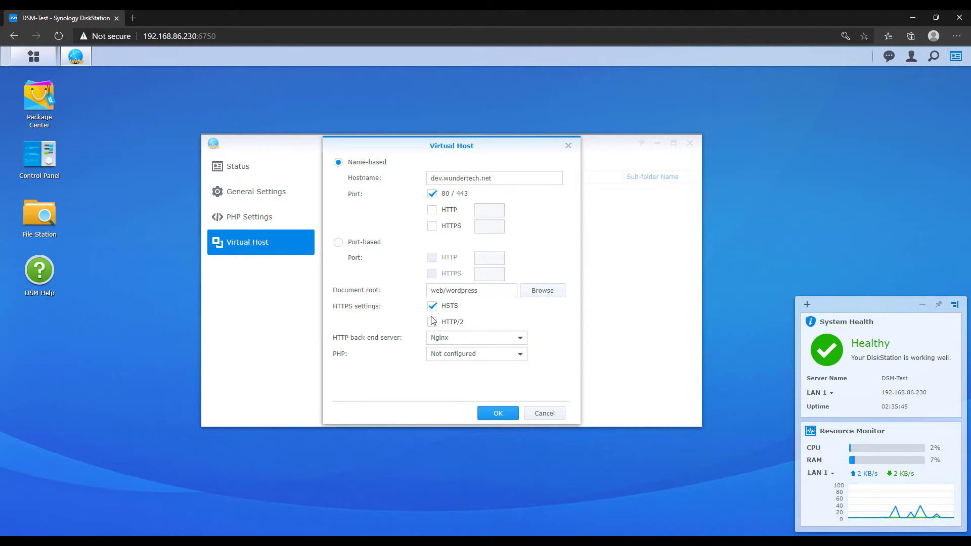
left_click(432, 322)
left_click(471, 344)
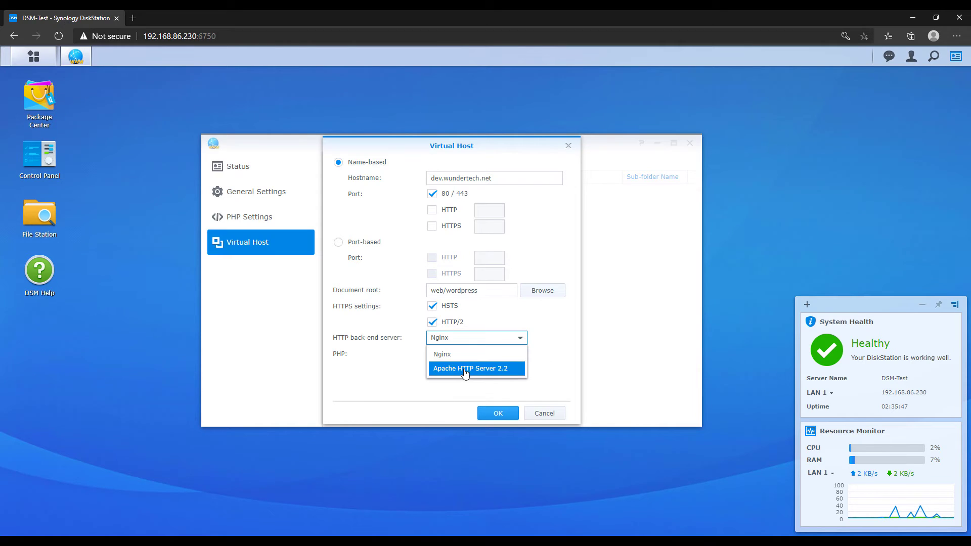
left_click(465, 368)
left_click(476, 356)
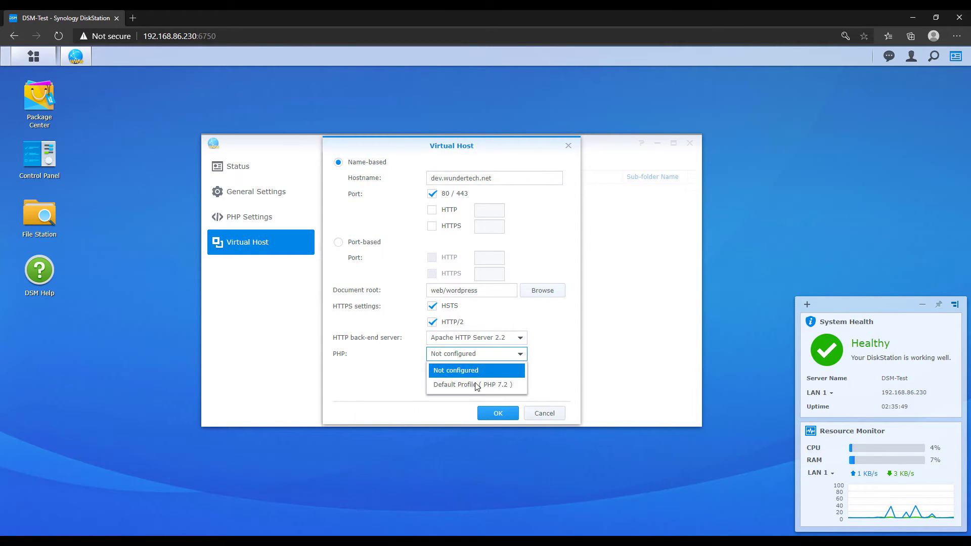
left_click(476, 386)
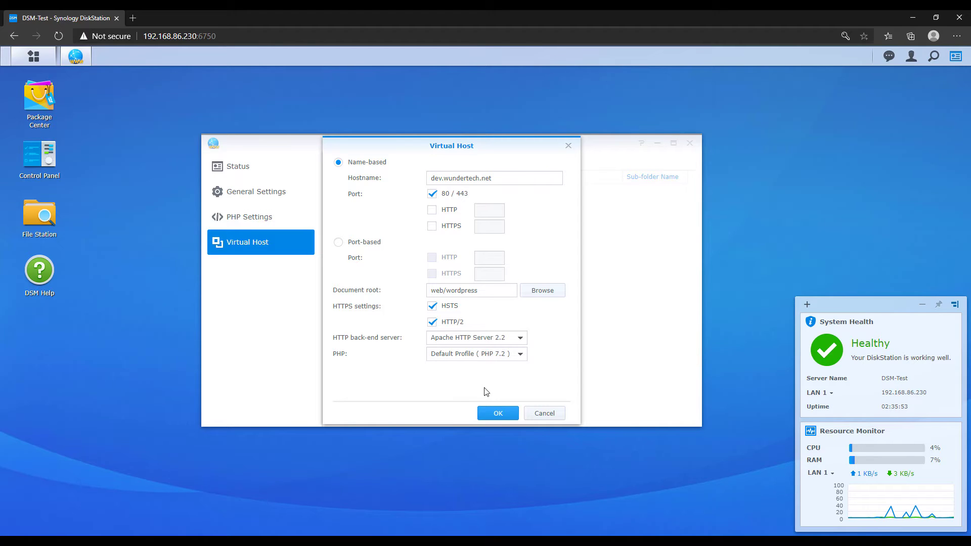
left_click(498, 413)
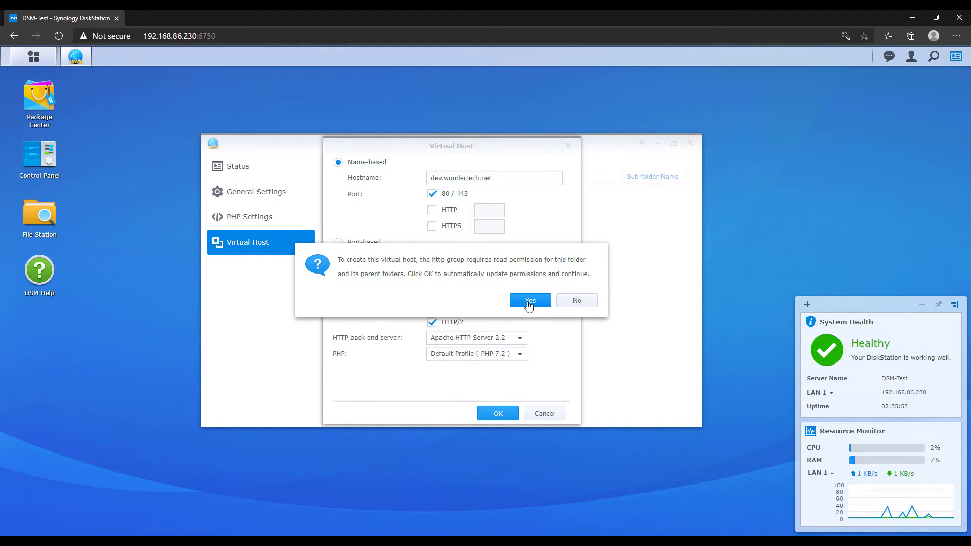
left_click(529, 306)
left_click(529, 306)
left_click(528, 306)
left_click(529, 306)
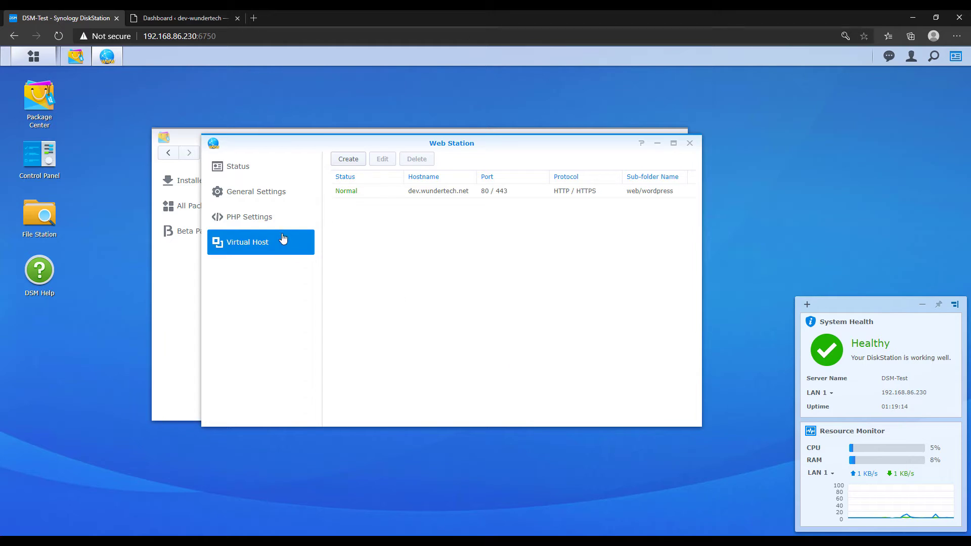
In PHP Settings, edit the Default Profile, tick mysqli under Extensions and save
left_click(266, 223)
left_click(384, 196)
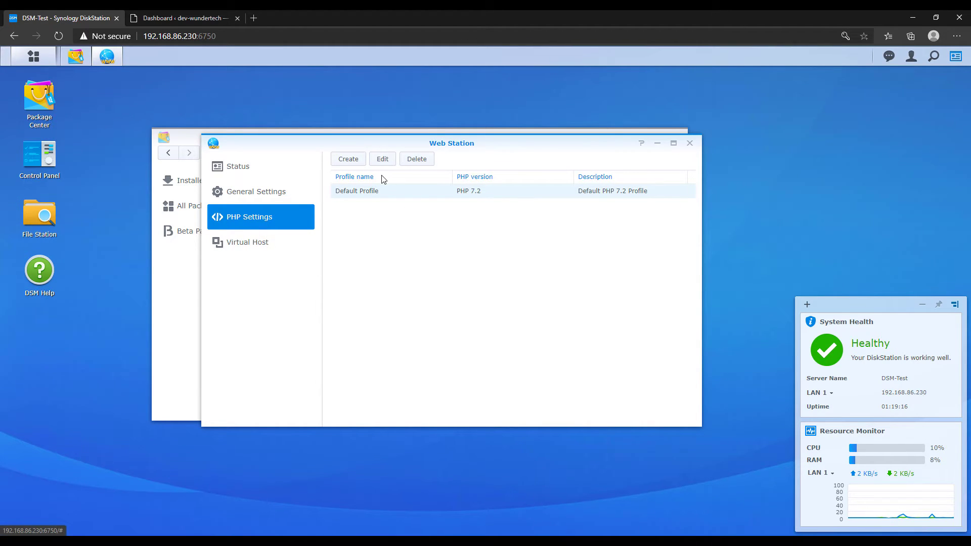
left_click(382, 159)
scroll(375, 372, "down", 8)
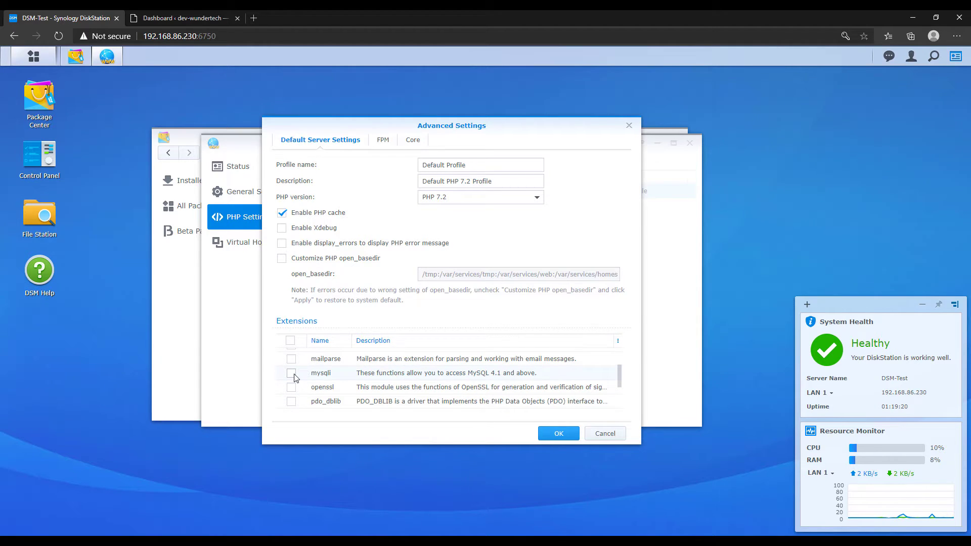
left_click(291, 373)
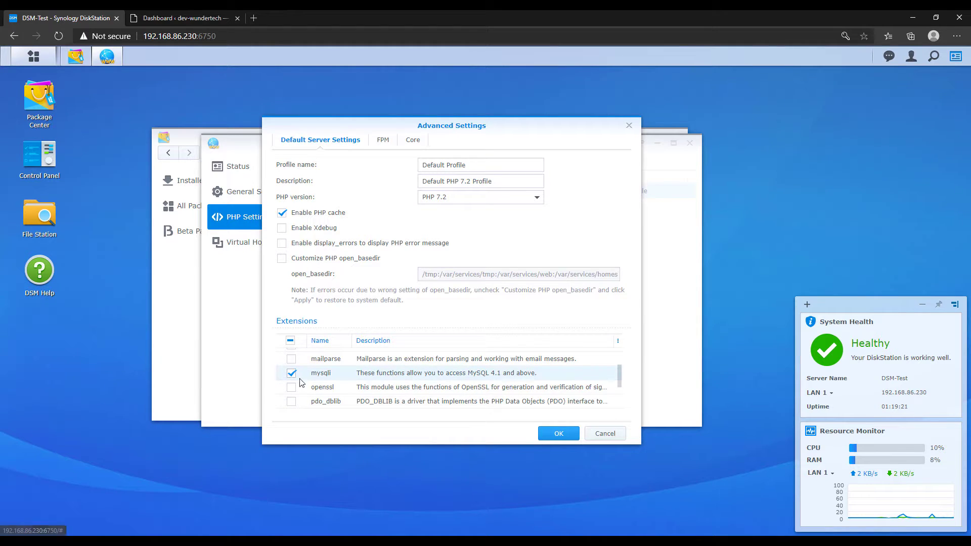
left_click(558, 435)
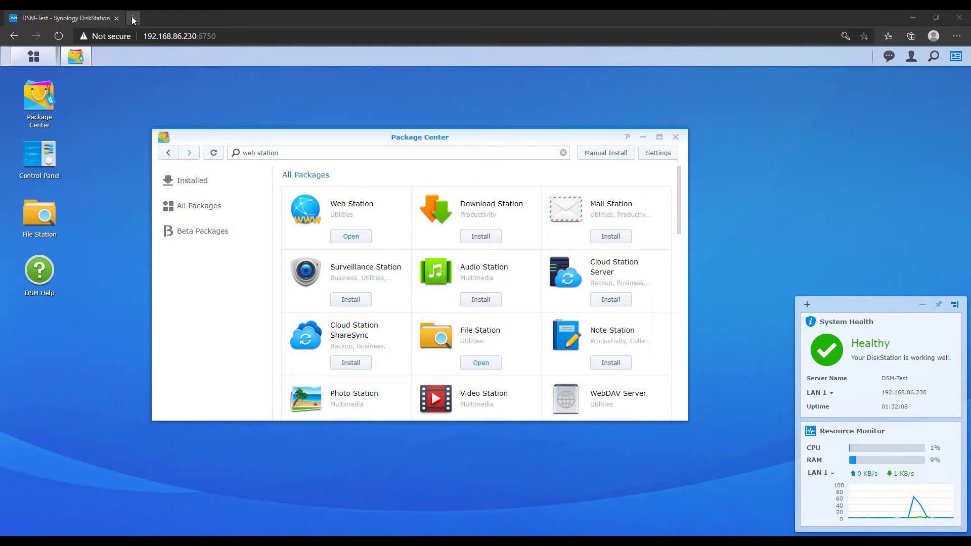
Load the WordPress admin at dev.wundertech.net/wp-admin in a new browser tab
key("ctrl+t")
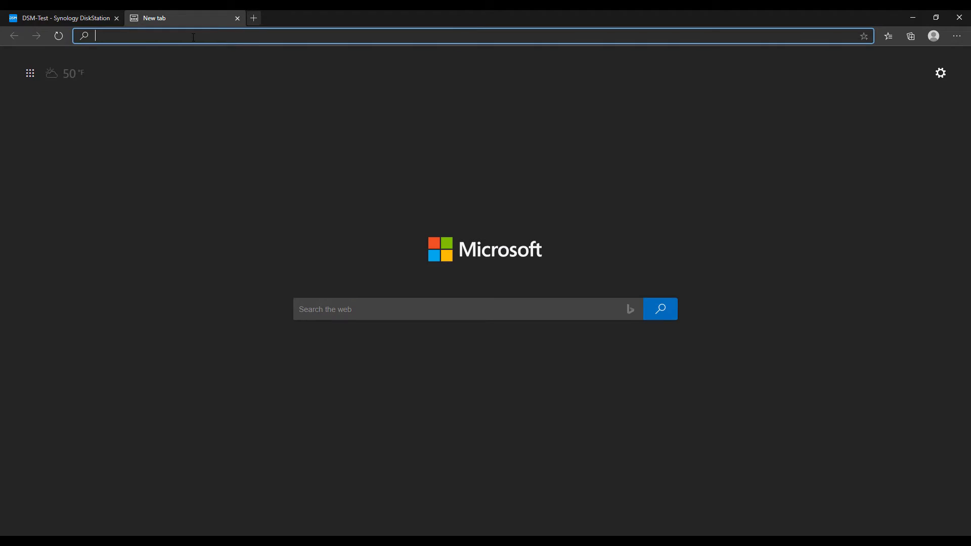
type("dev.wundertech.net/wp-admin")
key("Return")
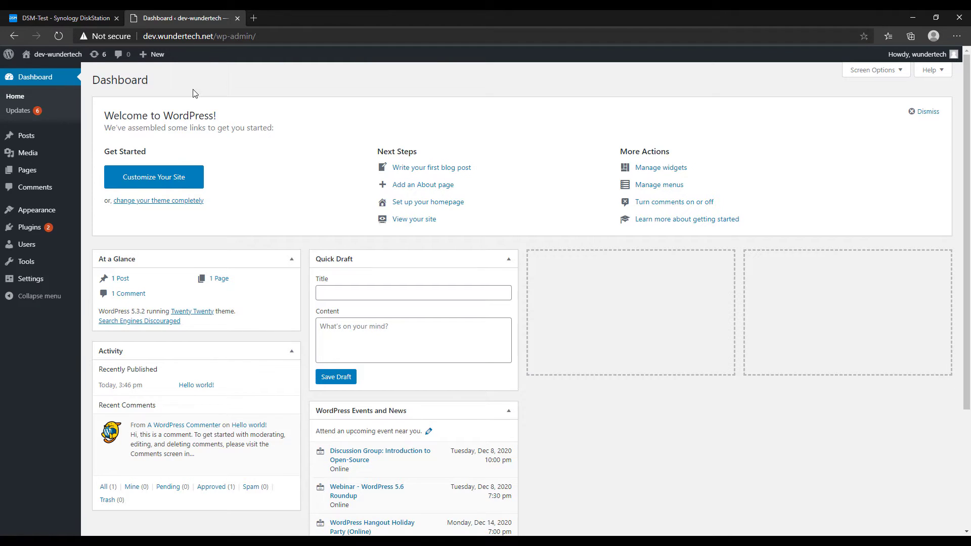
In General Settings, strip '/wordpress' from the Site Address (URL) and save the changes
mouse_move(30, 262)
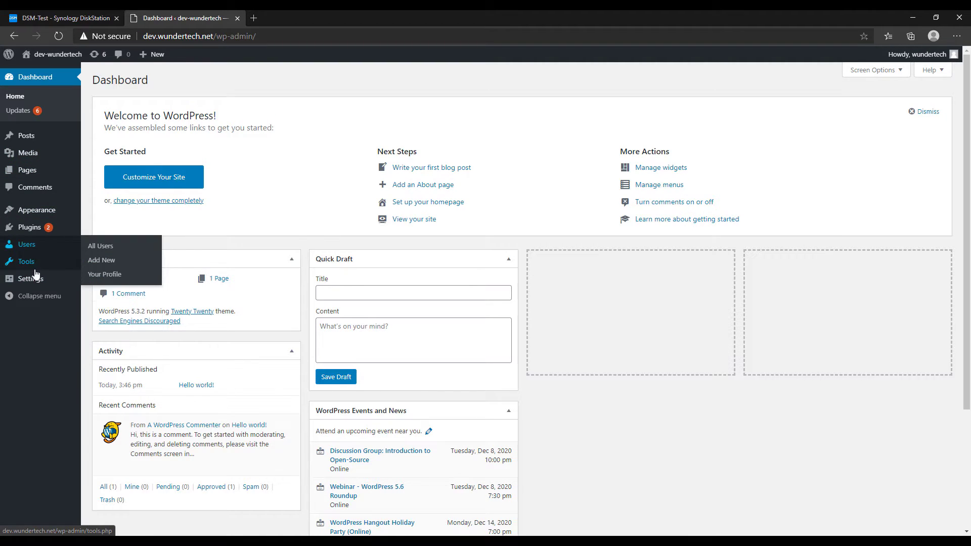
left_click(33, 279)
left_click(366, 212)
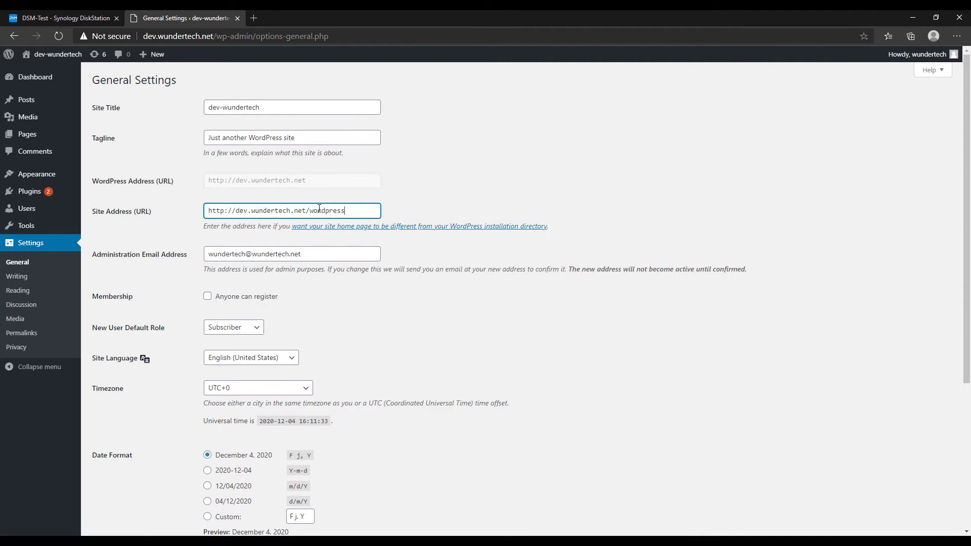
key("ctrl+shift+Left")
key("shift+Left")
key("BackSpace")
scroll(481, 197, "down", 4)
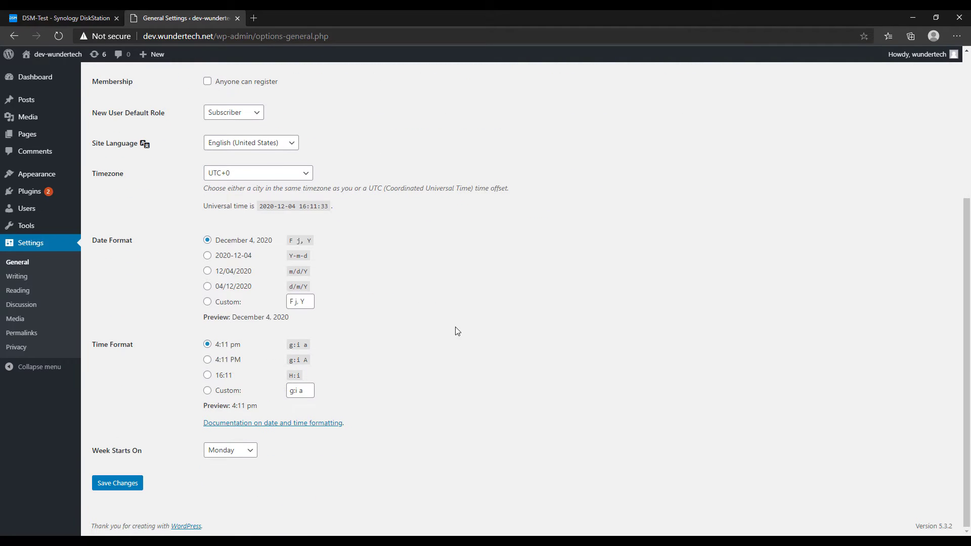
left_click(117, 482)
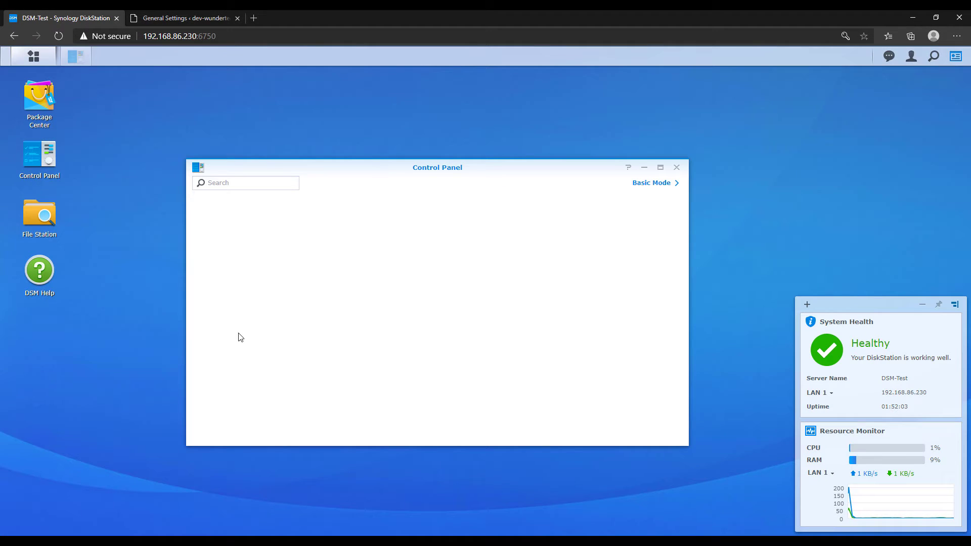
Start a new rule in the default firewall profile using ports from built-in applications
left_click(433, 287)
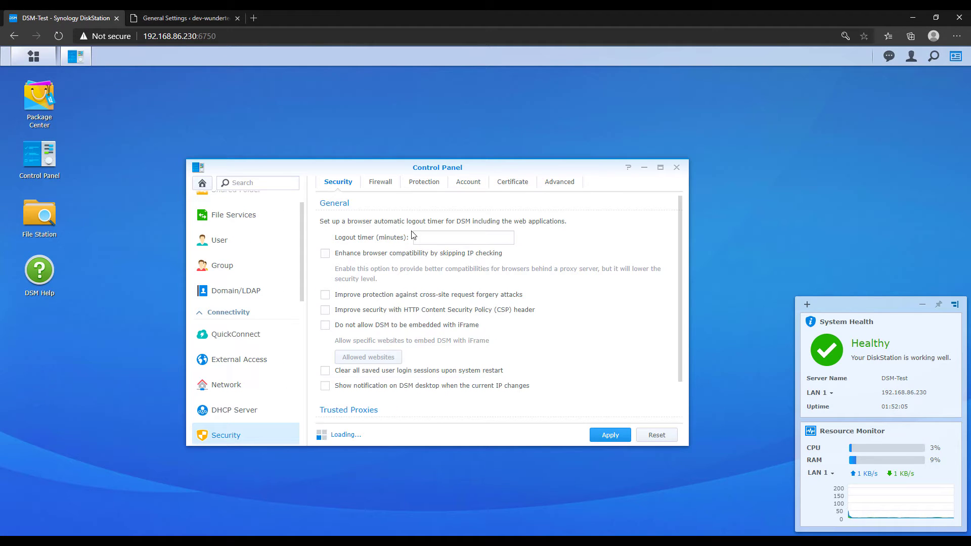
left_click(384, 183)
left_click(646, 326)
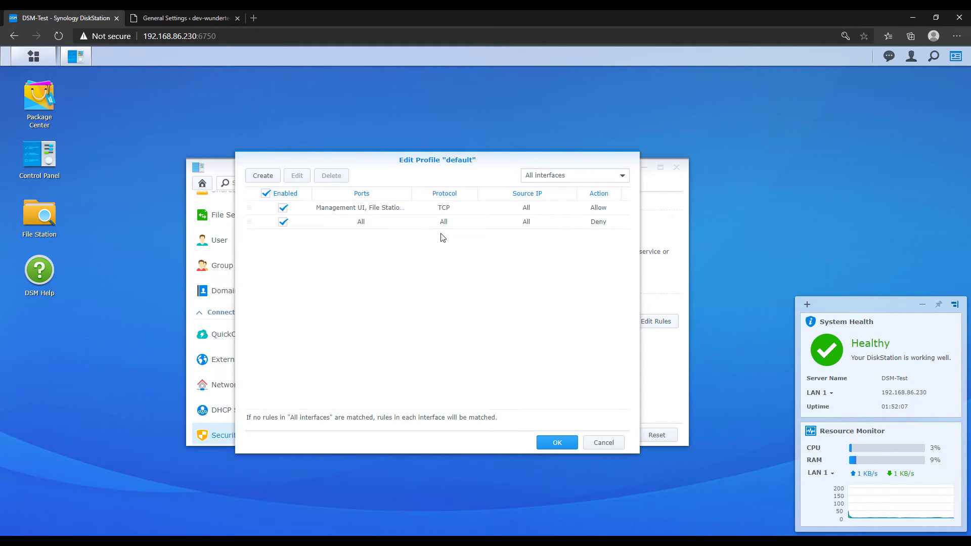
left_click(263, 175)
left_click(422, 237)
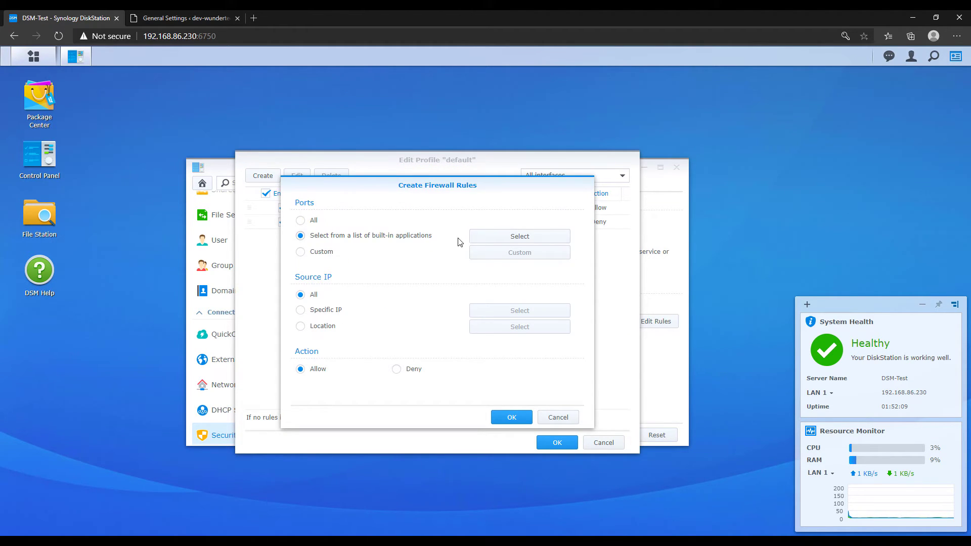
left_click(477, 237)
Allow Web Station ports 80 and 443, save the profile, and close the Control Panel
scroll(360, 305, "down", 2)
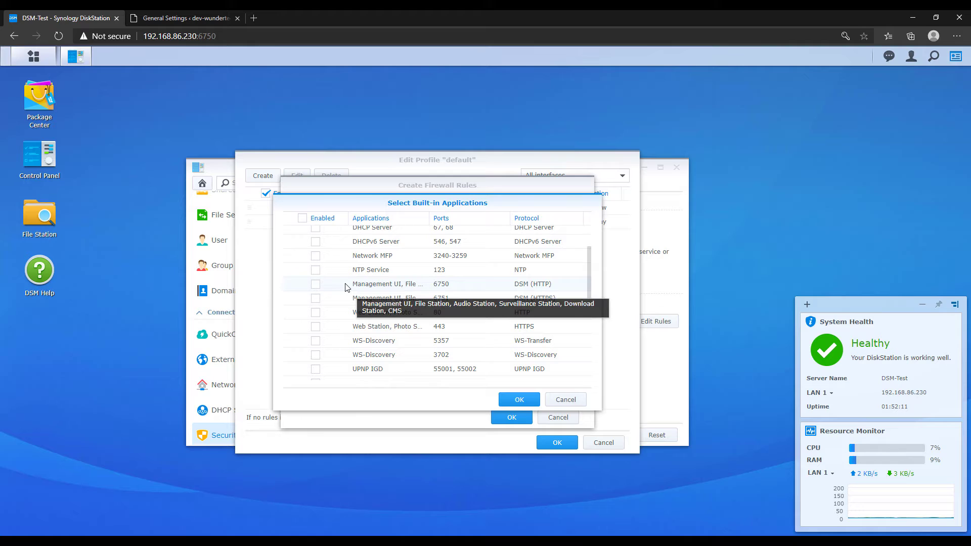
left_click(315, 312)
left_click(315, 326)
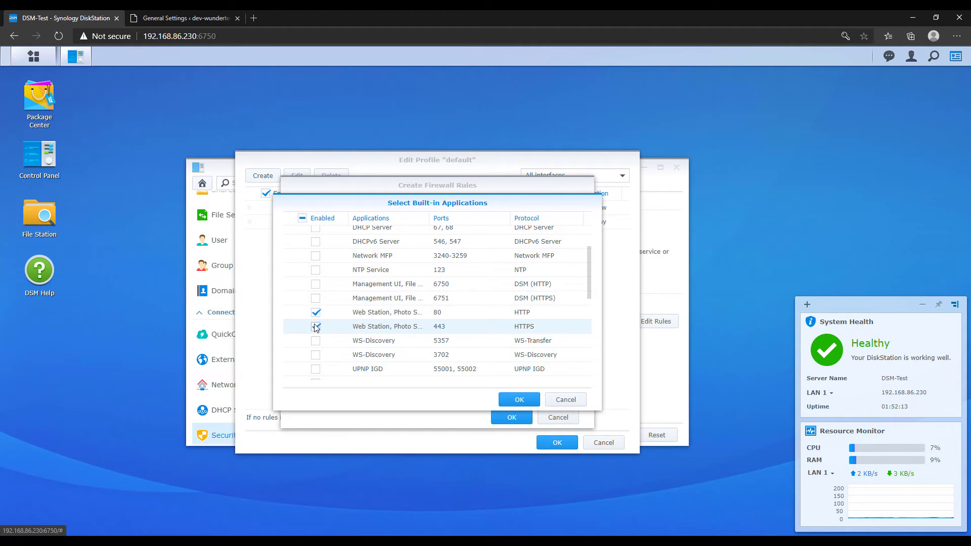
left_click(525, 400)
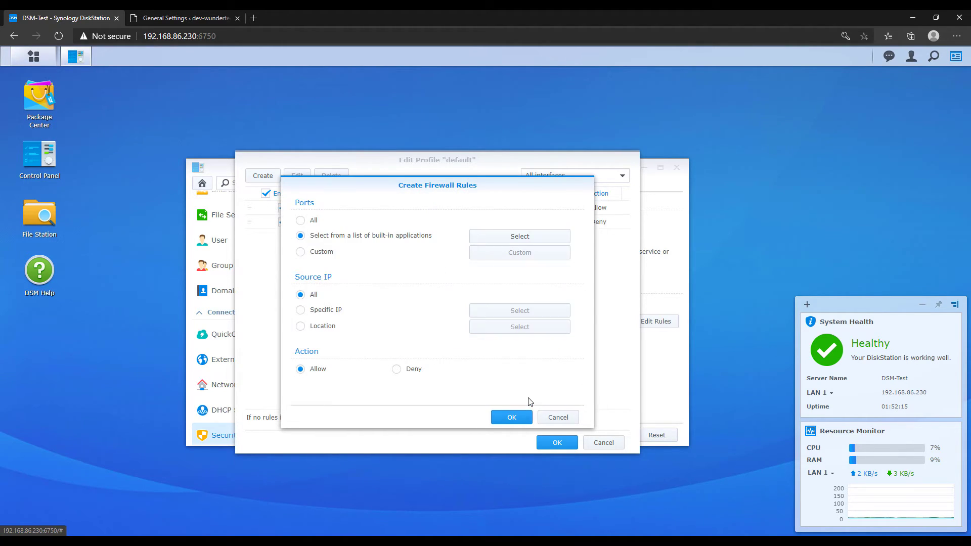
left_click(511, 417)
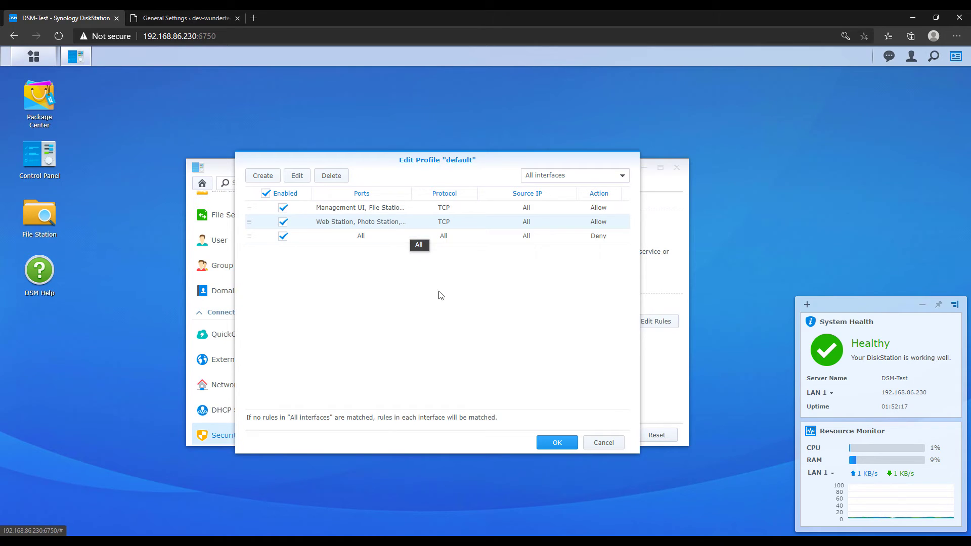
left_click(563, 442)
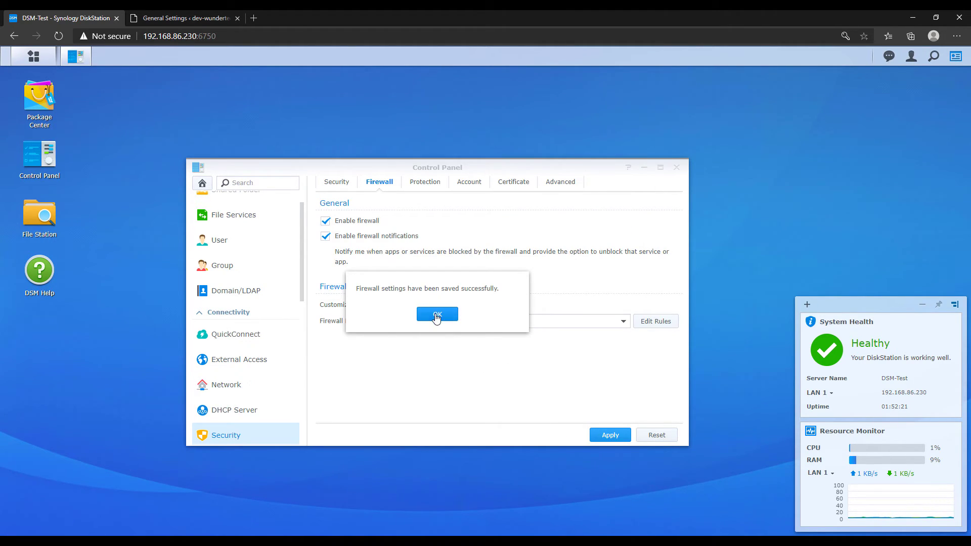
left_click(437, 314)
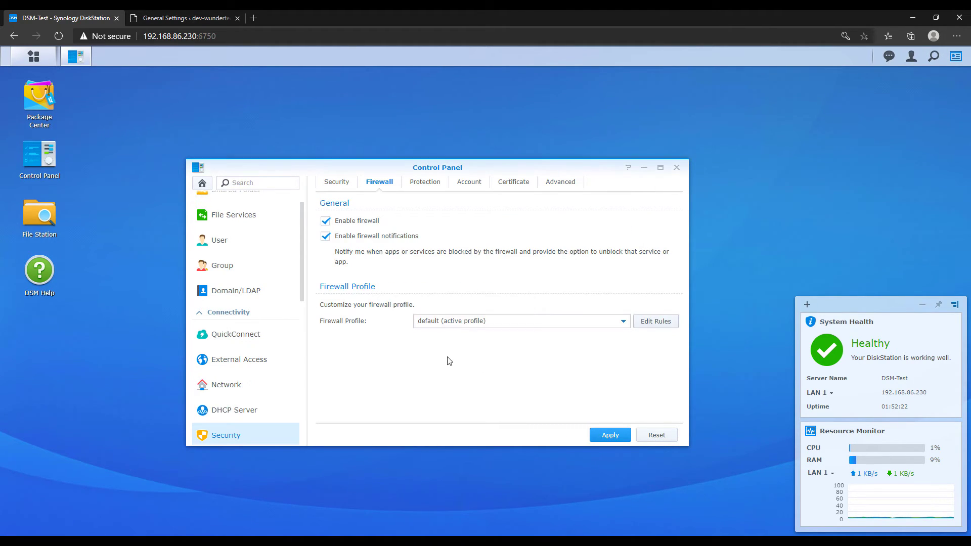
left_click(676, 172)
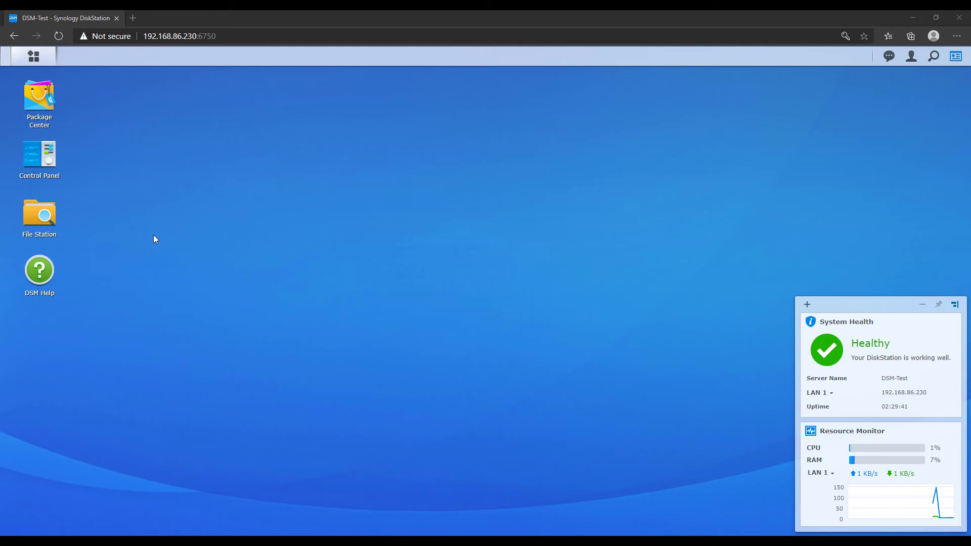
Begin adding a new Let's Encrypt certificate under Security > Certificate
left_click(52, 170)
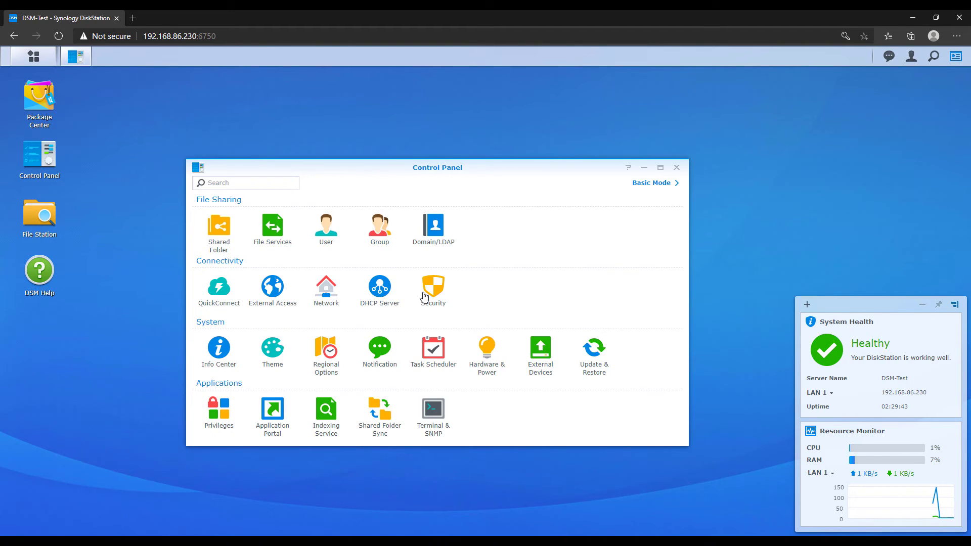
left_click(422, 297)
left_click(509, 183)
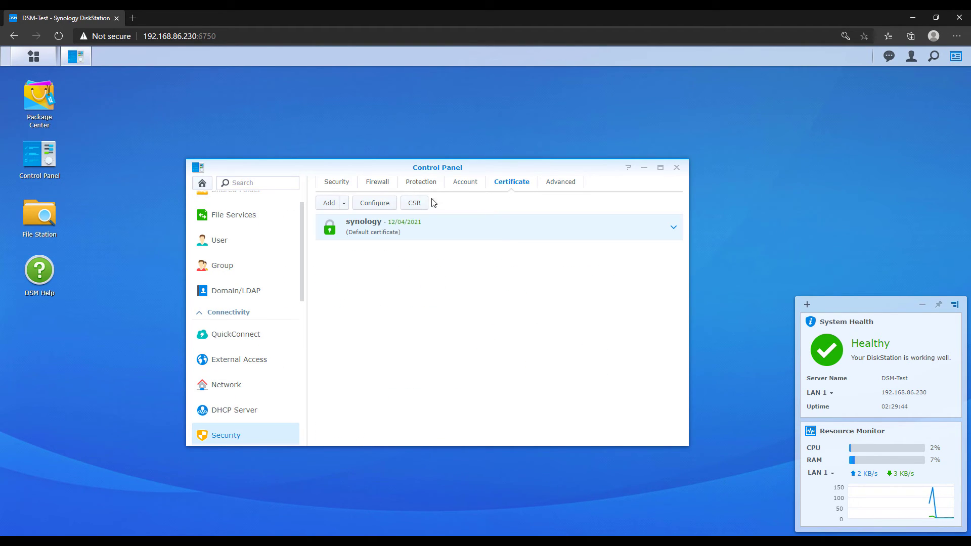
left_click(329, 205)
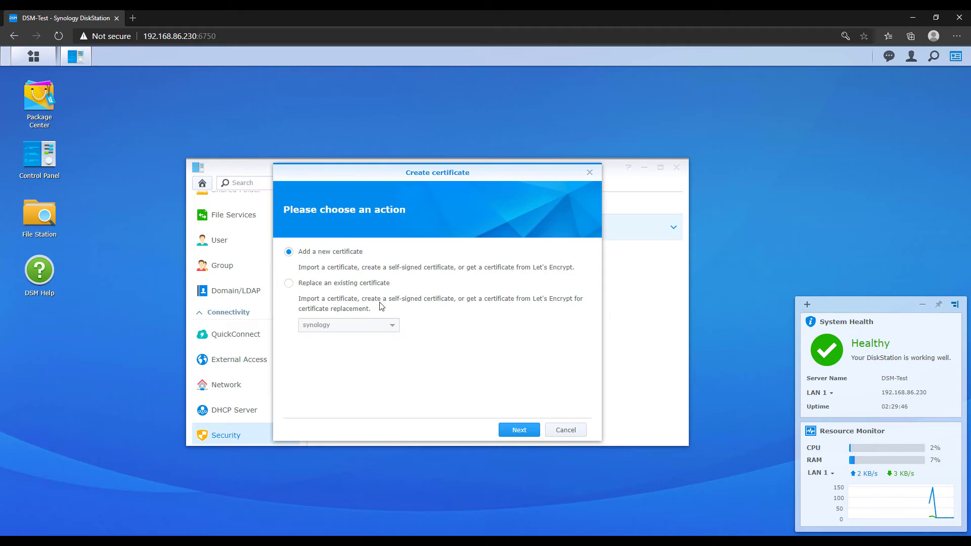
left_click(508, 428)
left_click(349, 341)
left_click(510, 430)
Request the certificate for domain dev.wundertech.net with the contact e-mail filled in
left_click(419, 253)
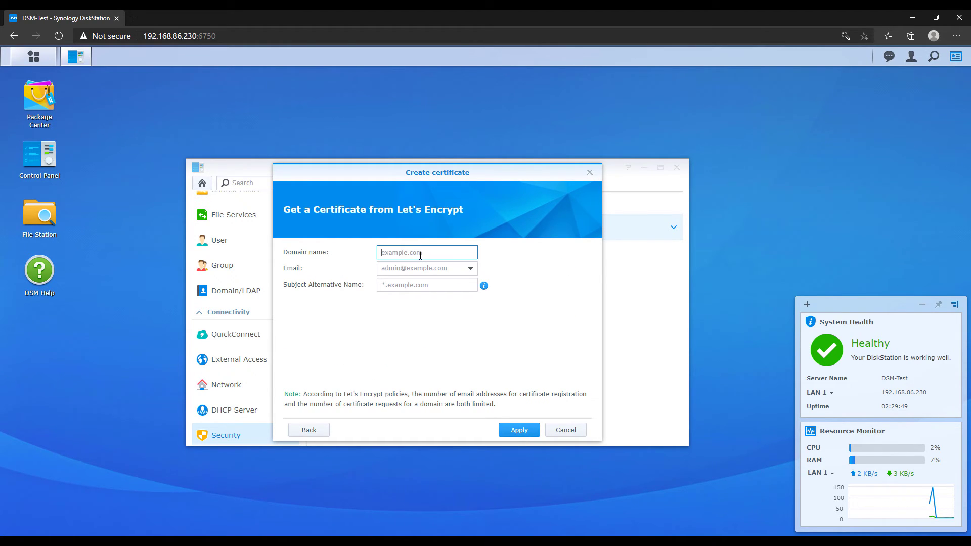
type("dev.wundertech.net")
key("Tab")
type("w")
left_click(450, 286)
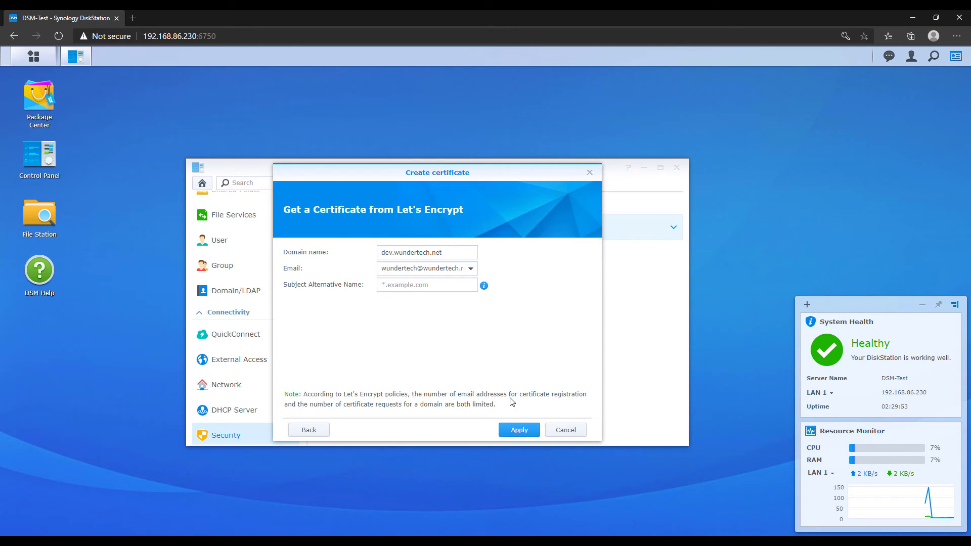
left_click(520, 430)
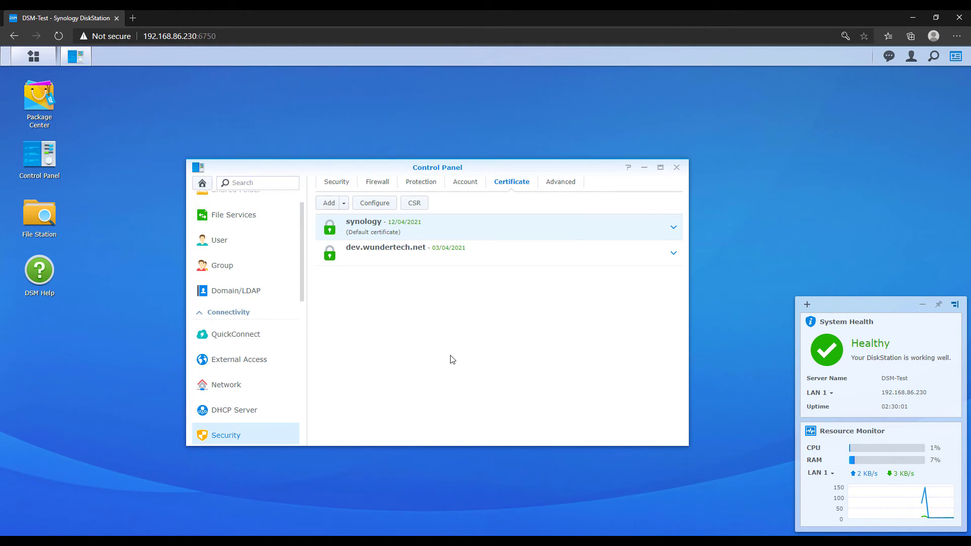
Assign the dev.wundertech.net certificate to its service, save, and close the Control Panel
left_click(380, 206)
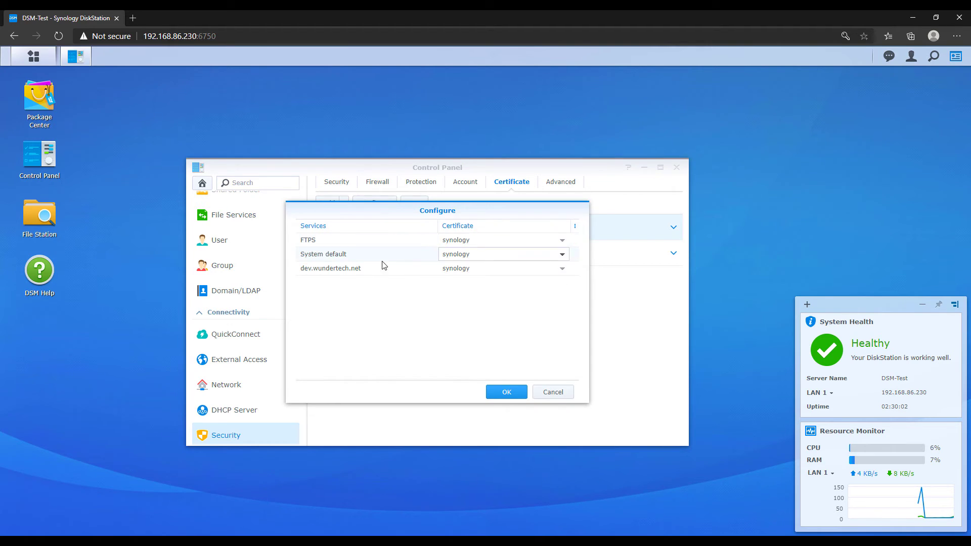
left_click(521, 269)
left_click(499, 312)
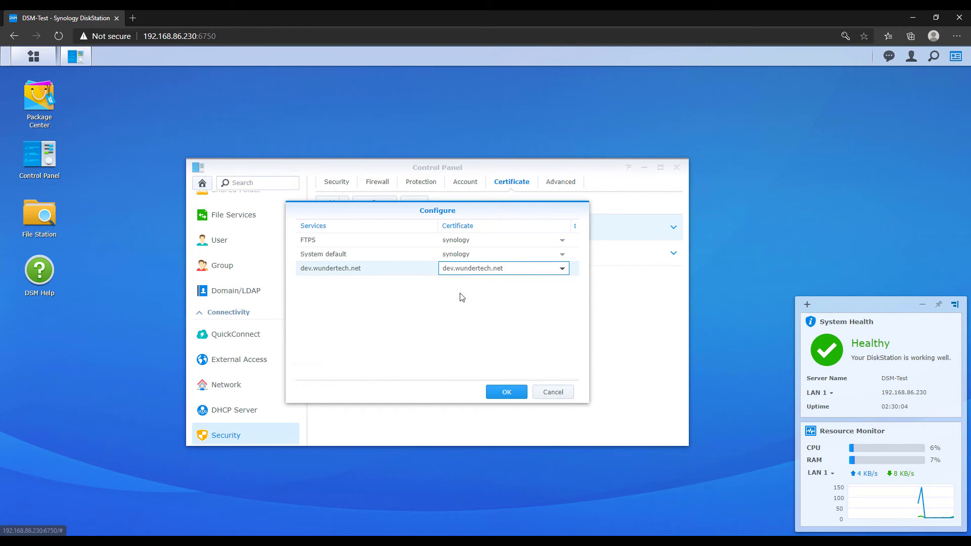
left_click(506, 391)
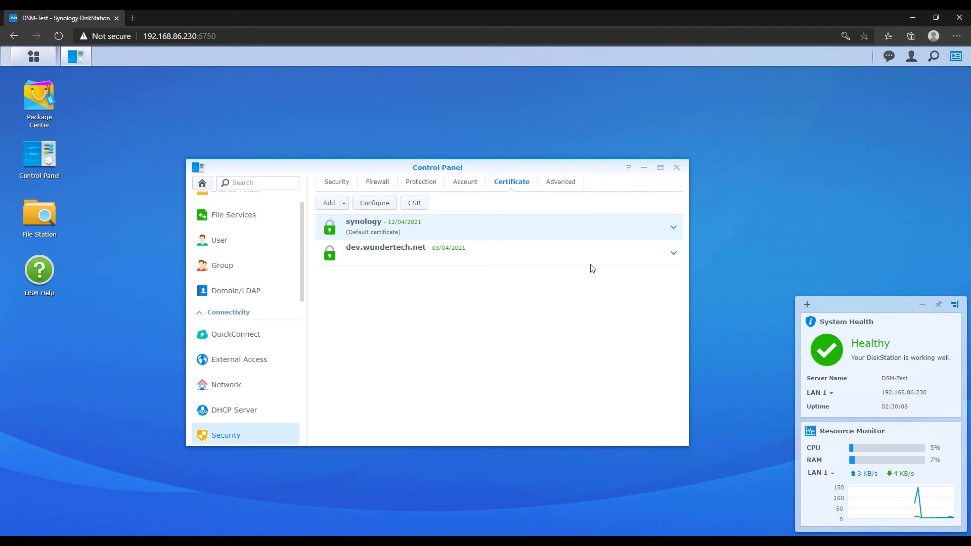
left_click(676, 168)
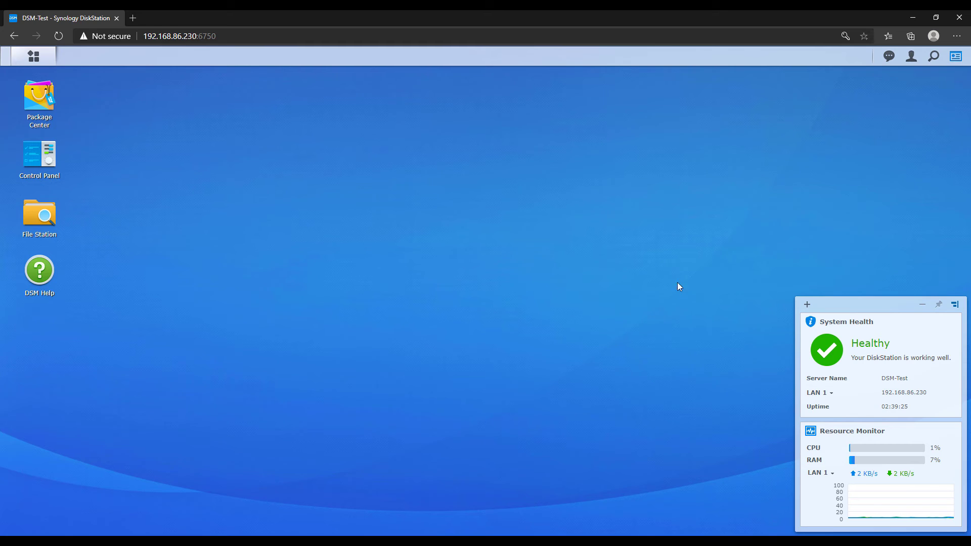
Load dev.wundertech.net in a new InPrivate window
left_click(957, 36)
left_click(918, 84)
type("http://dev.wundertech.net")
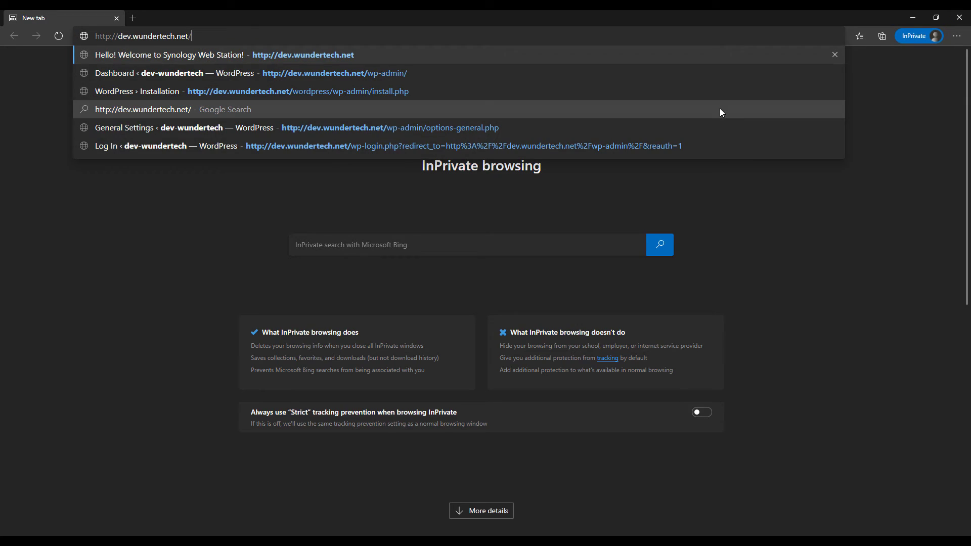
key("Return")
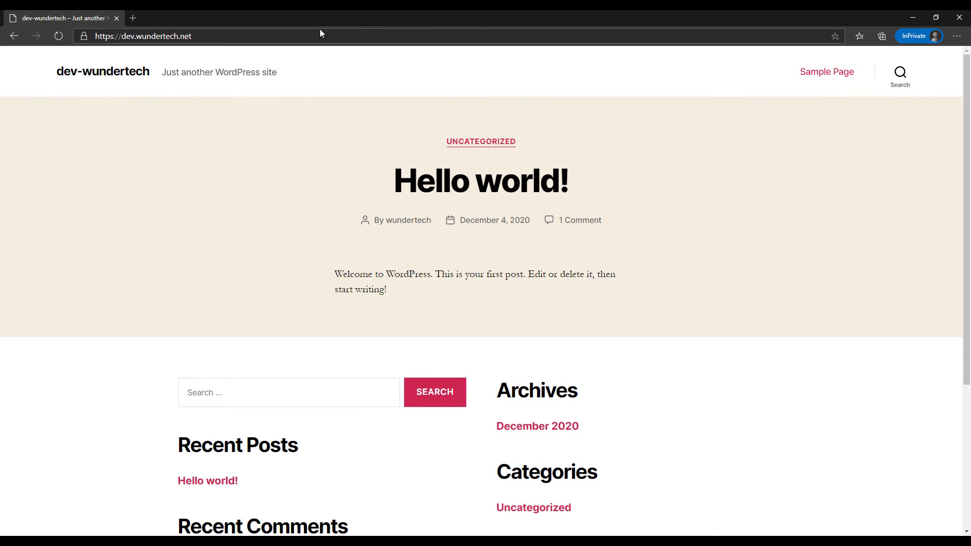
Inspect the site's HTTPS certificate, then open the Hello world! post and return home
left_click(84, 36)
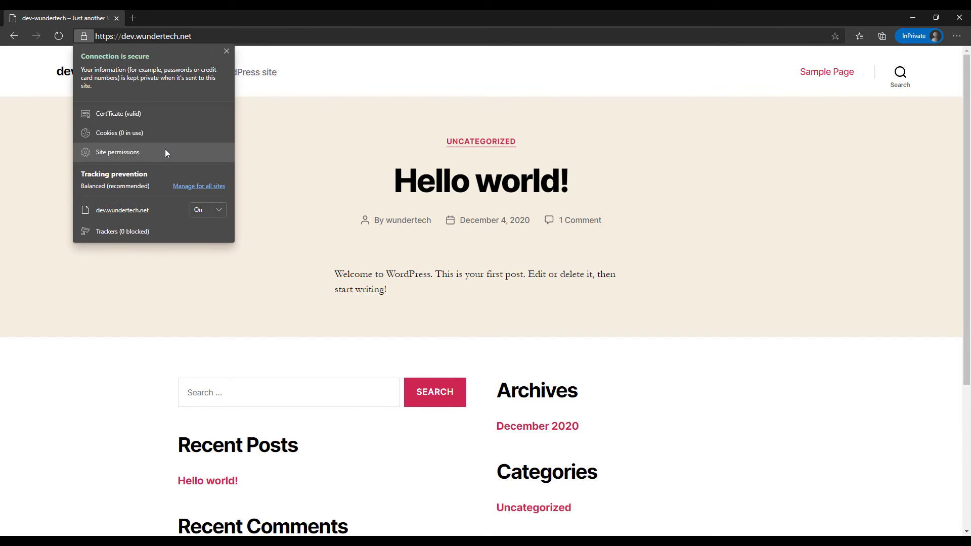
left_click(156, 116)
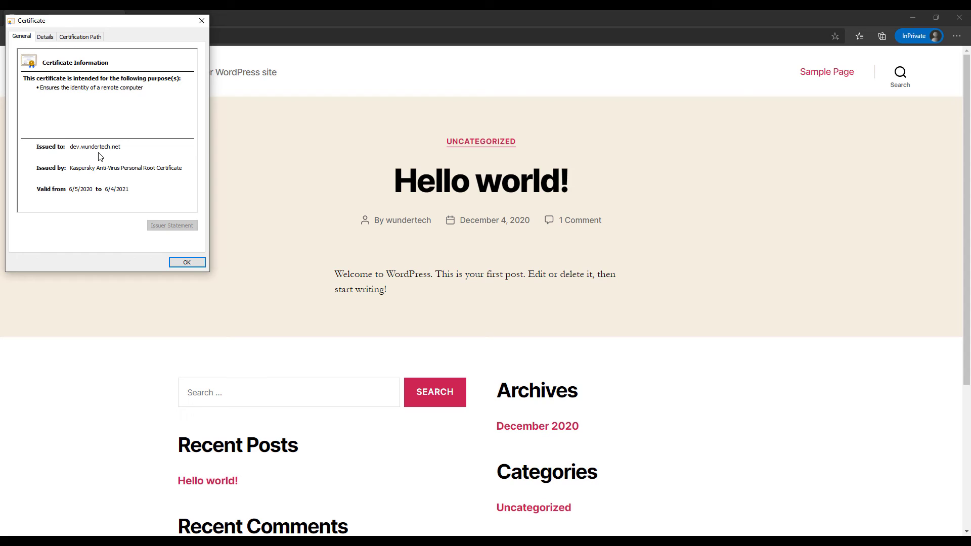
left_click(201, 21)
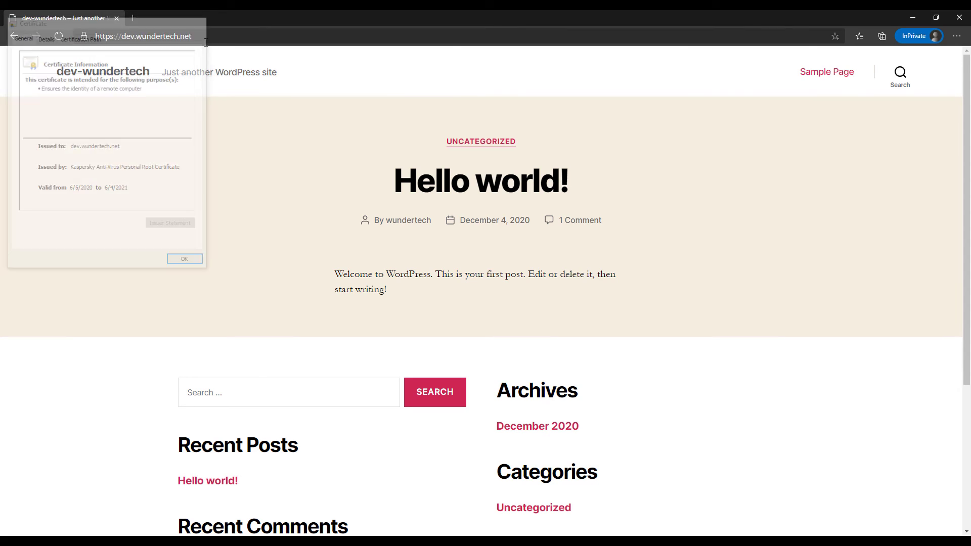
left_click(222, 483)
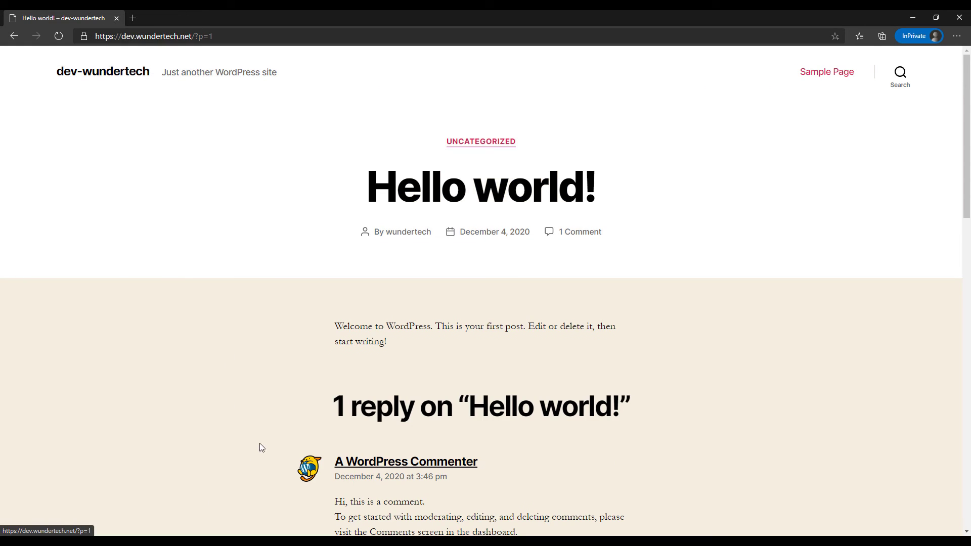
left_click(103, 75)
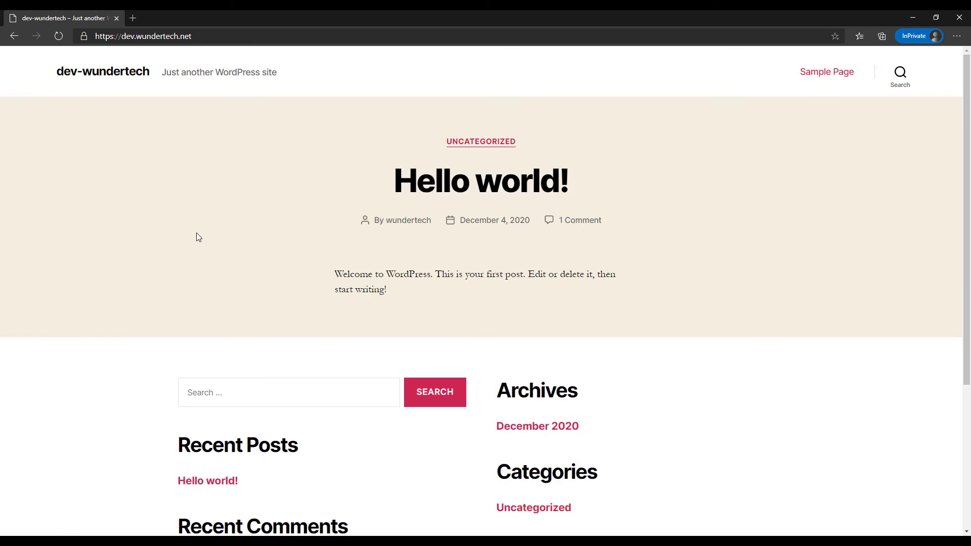